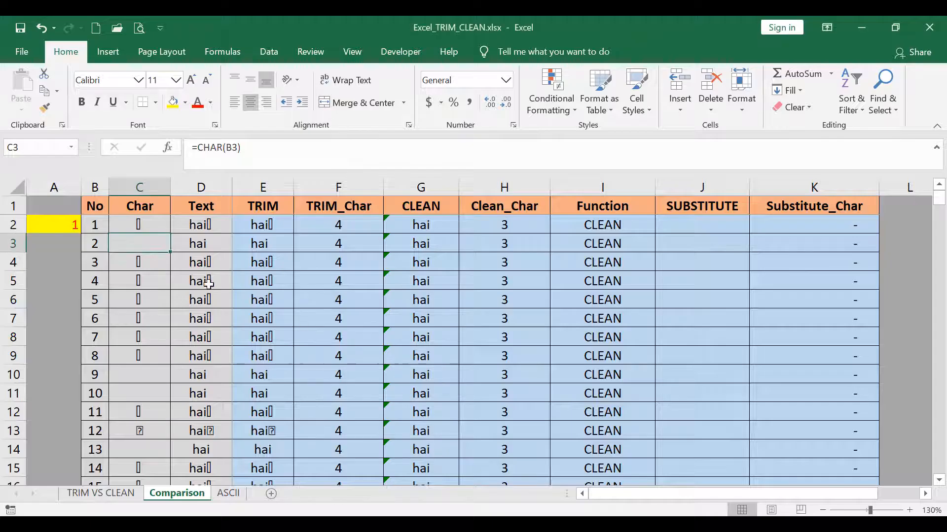
- On the TRIM VS CLEAN sheet, review the TRIM syntax and the list of what the function removes
click(91, 493)
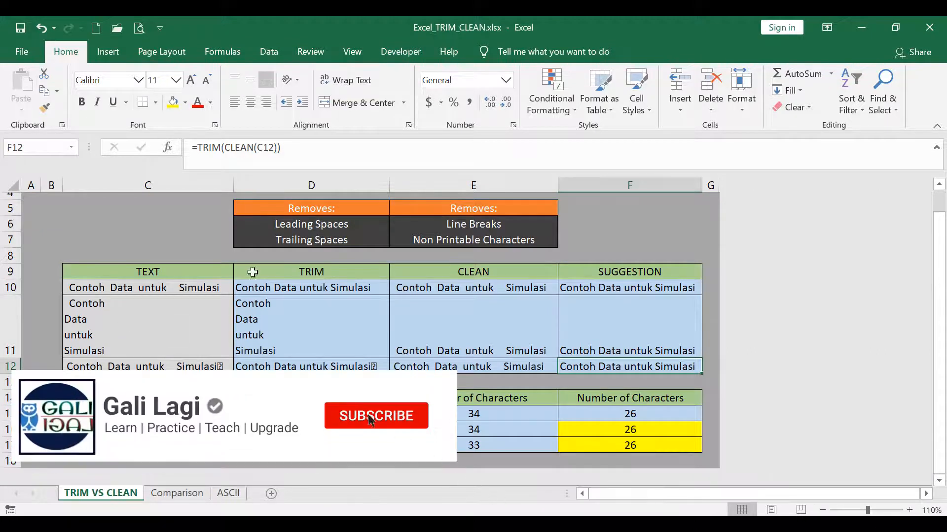
scroll(280, 238, up, 1)
click(304, 261)
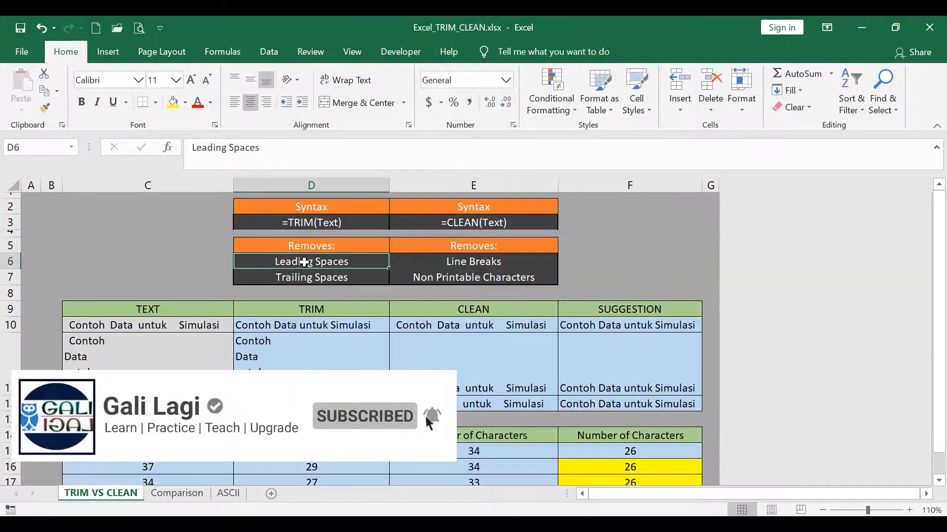
click(308, 276)
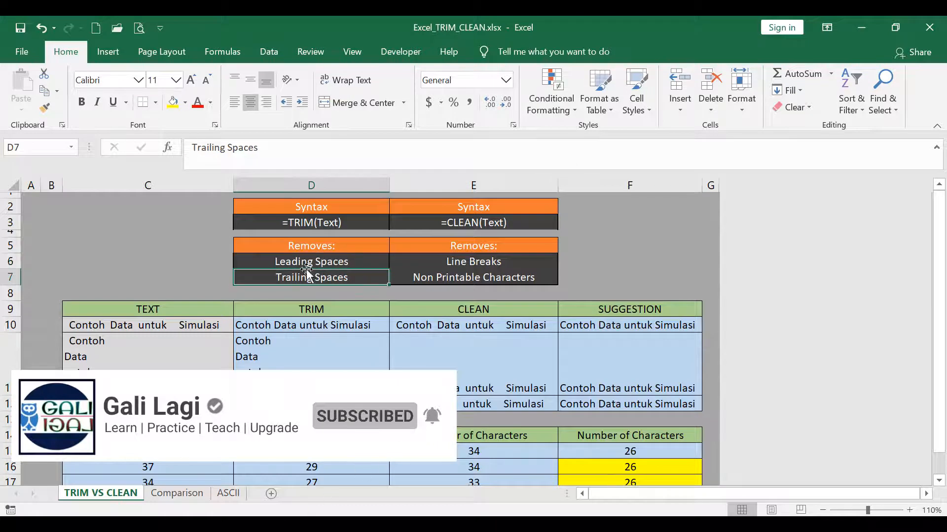
click(306, 264)
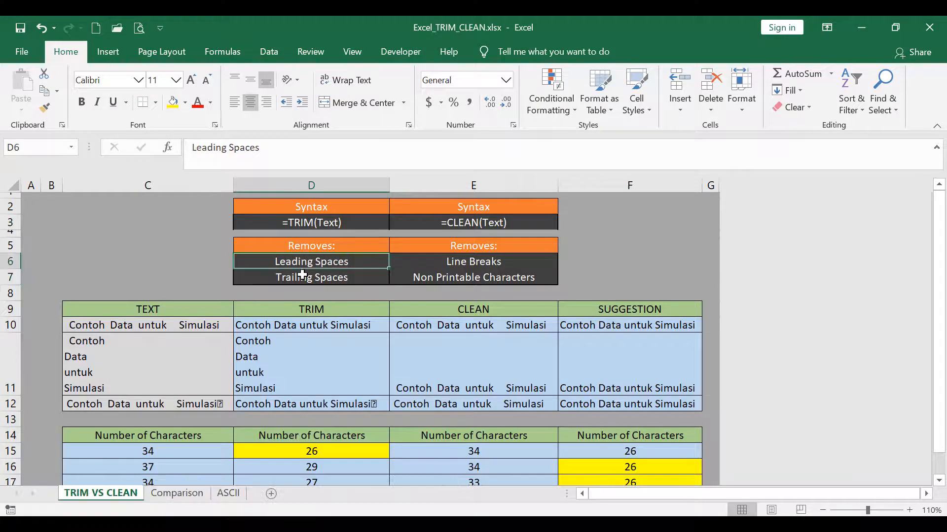
click(302, 275)
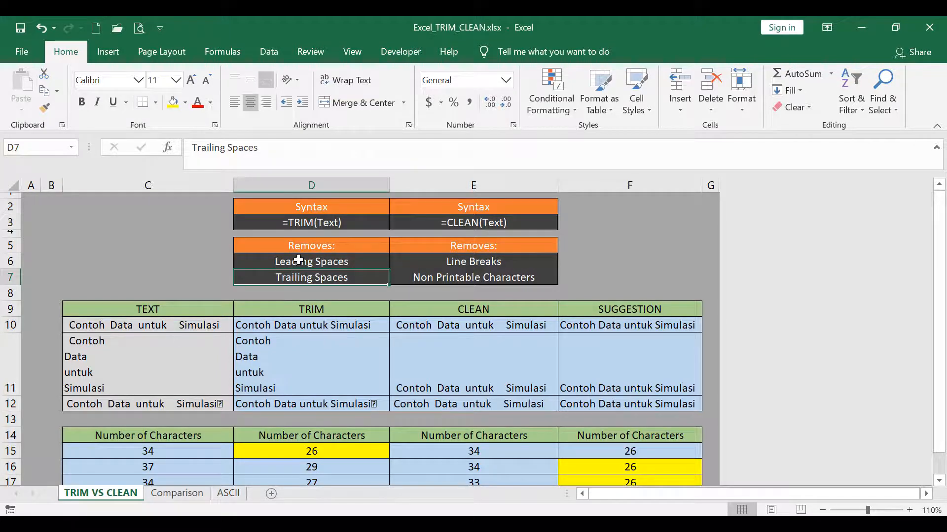
click(310, 224)
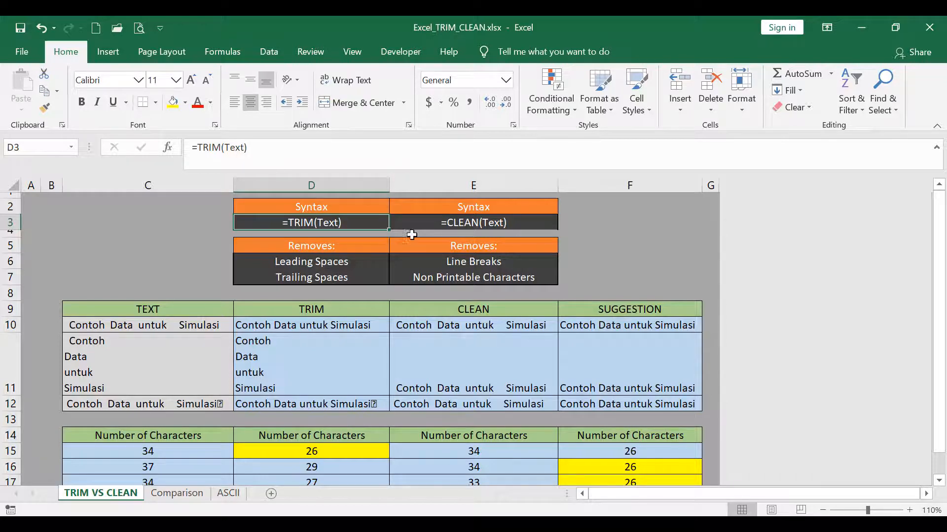
- Review the CLEAN syntax in E3 and the list of what the function removes in E6:E7
click(430, 222)
click(437, 266)
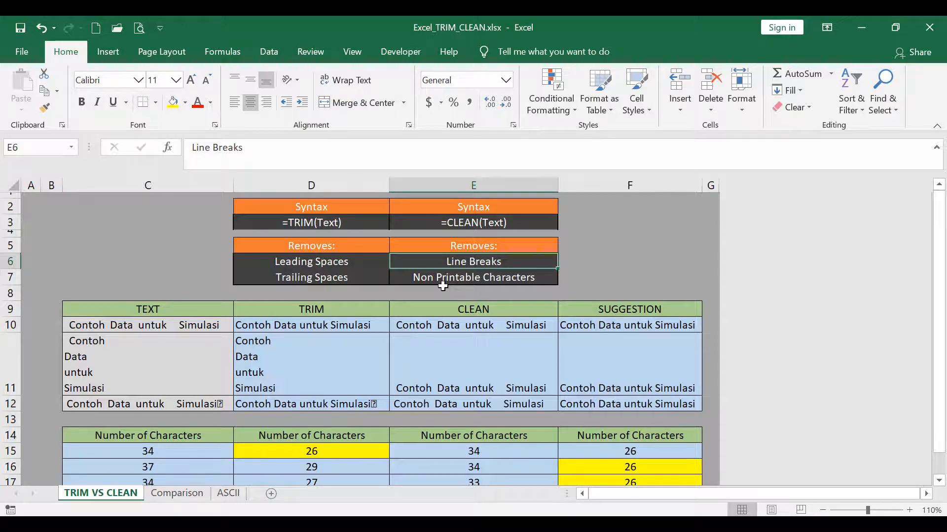
click(406, 281)
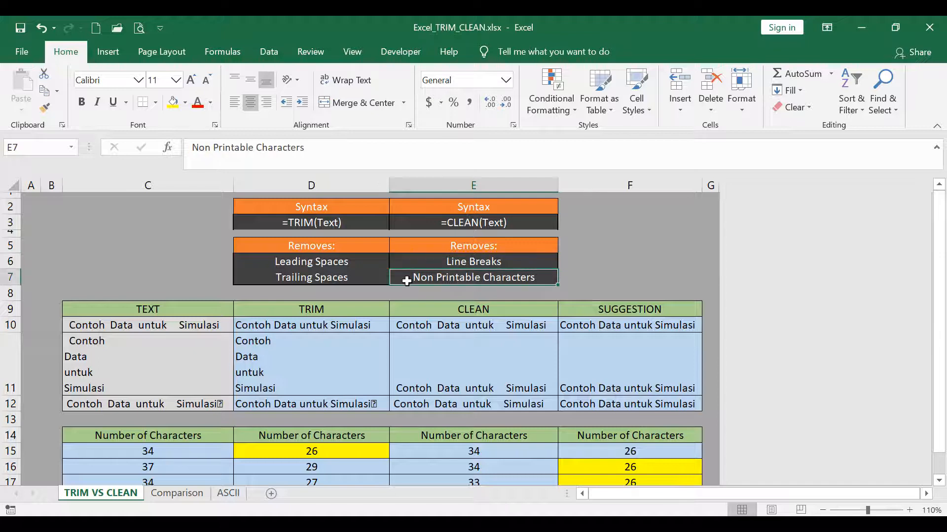
click(447, 223)
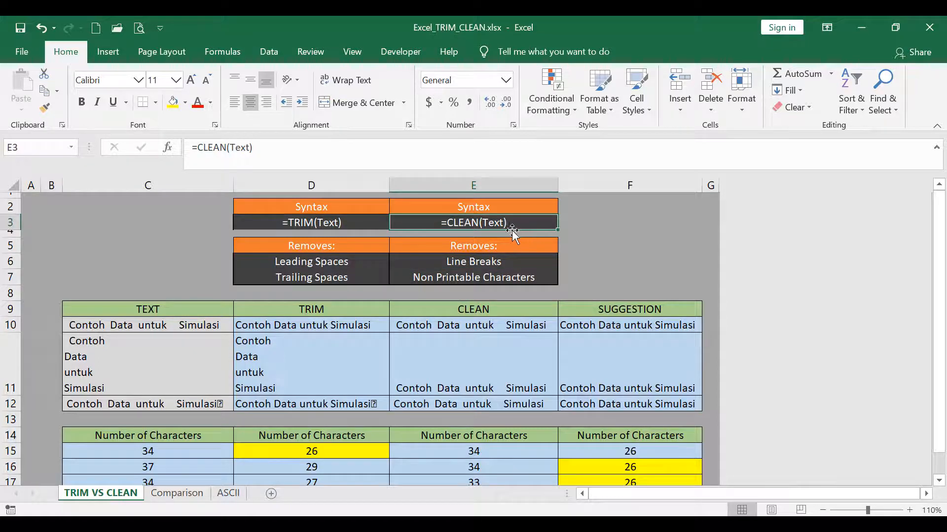
- Examine the sample text in C10 and the TRIM and CLEAN formulas applied to it in rows 10 to 12
click(169, 330)
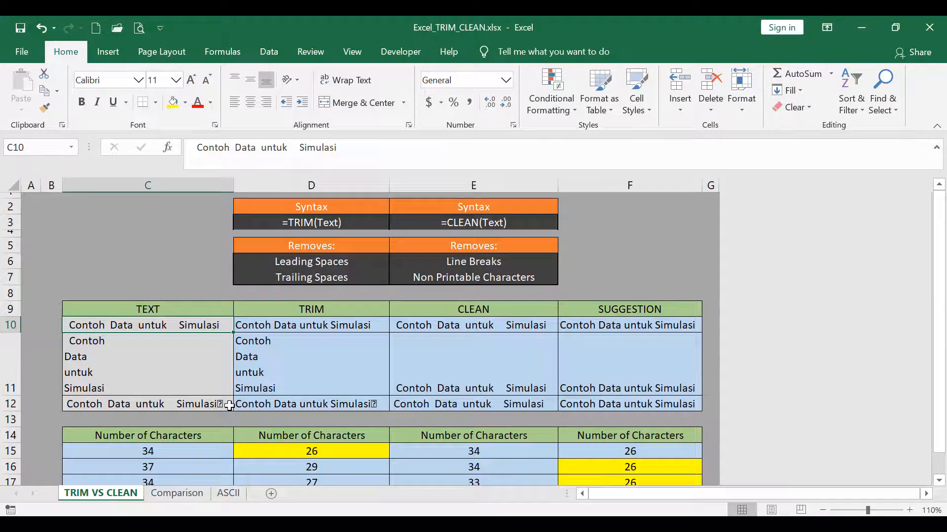
click(323, 327)
click(310, 359)
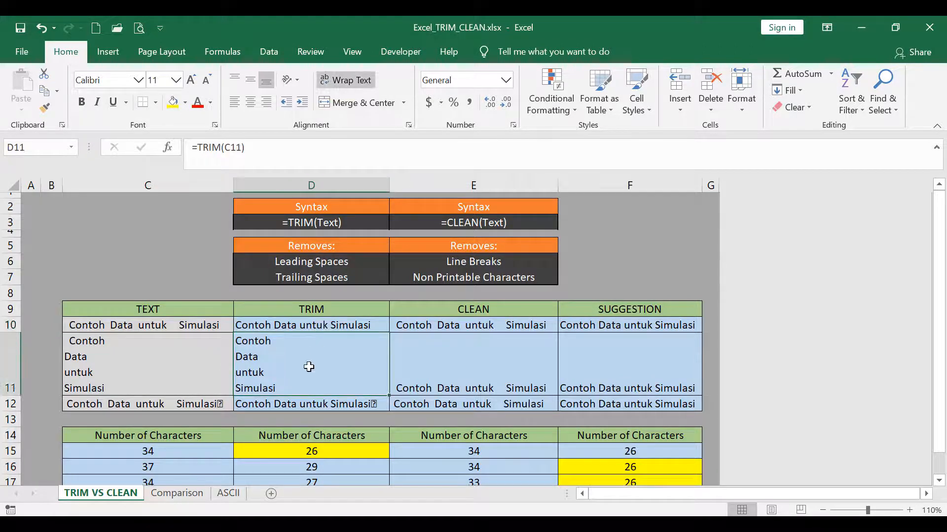
click(310, 403)
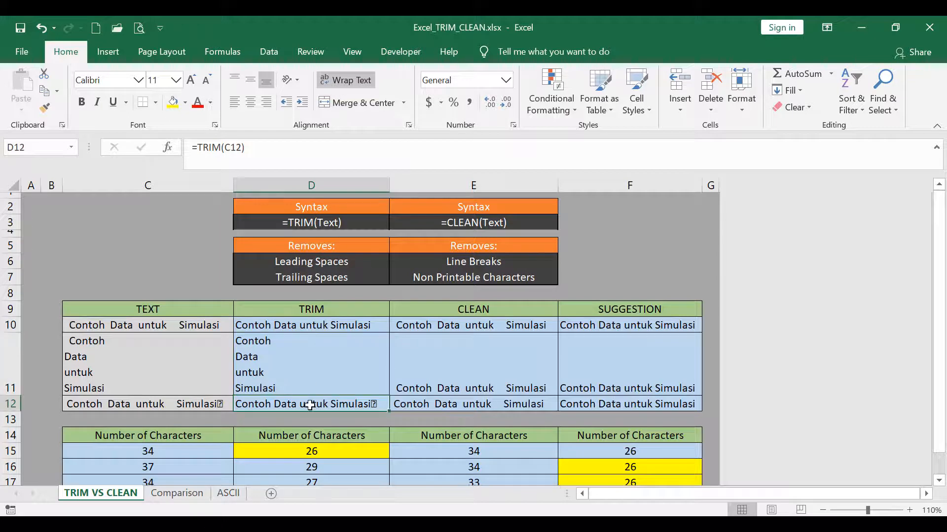
click(438, 327)
click(455, 377)
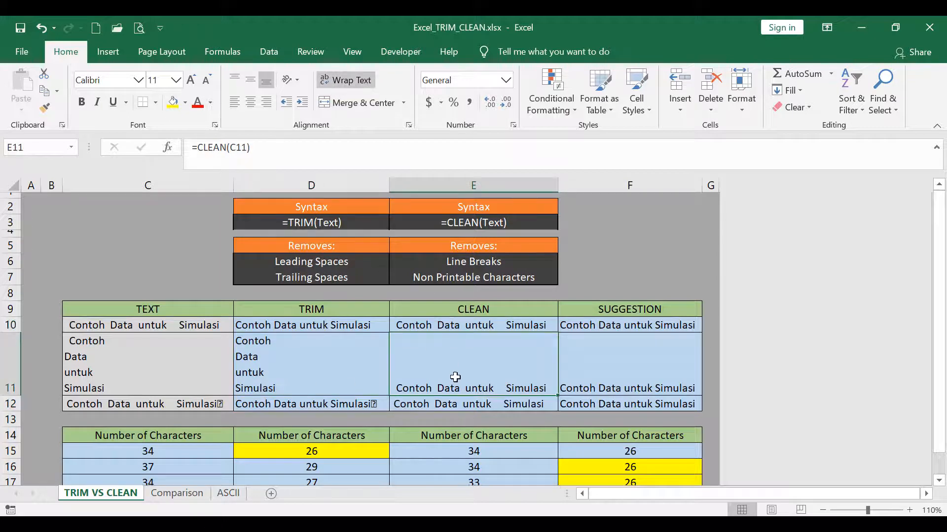
click(458, 403)
click(298, 151)
key(Escape)
- Compare the row 10 TRIM and CLEAN results with their character-count formulas in D15 and E15
scroll(332, 243, down, 1)
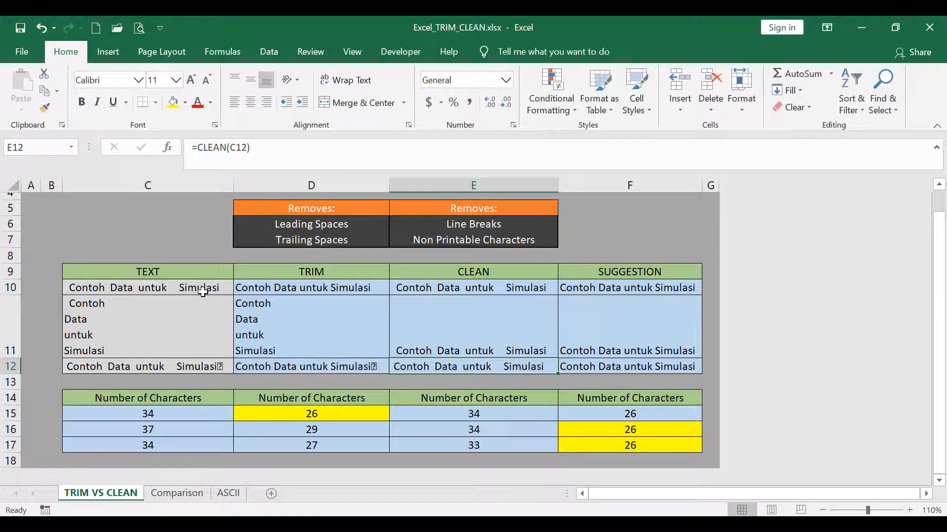
click(307, 414)
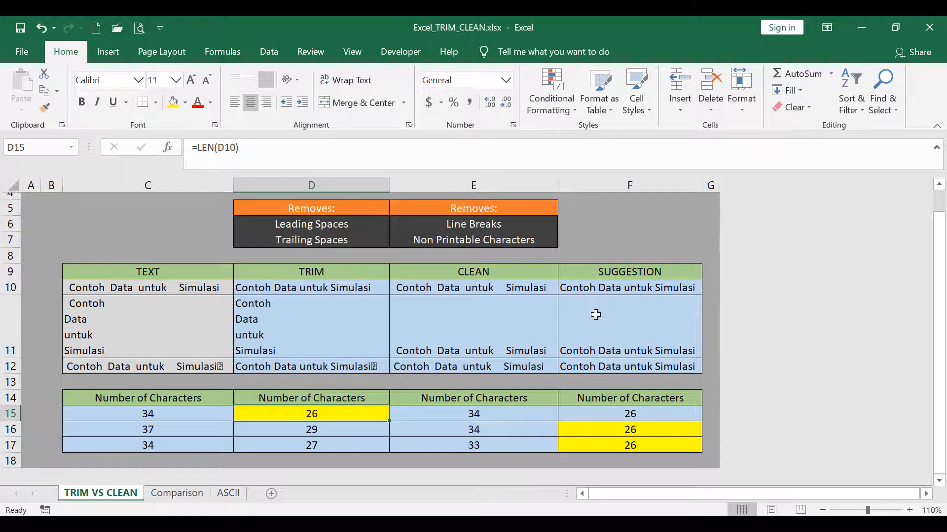
click(317, 290)
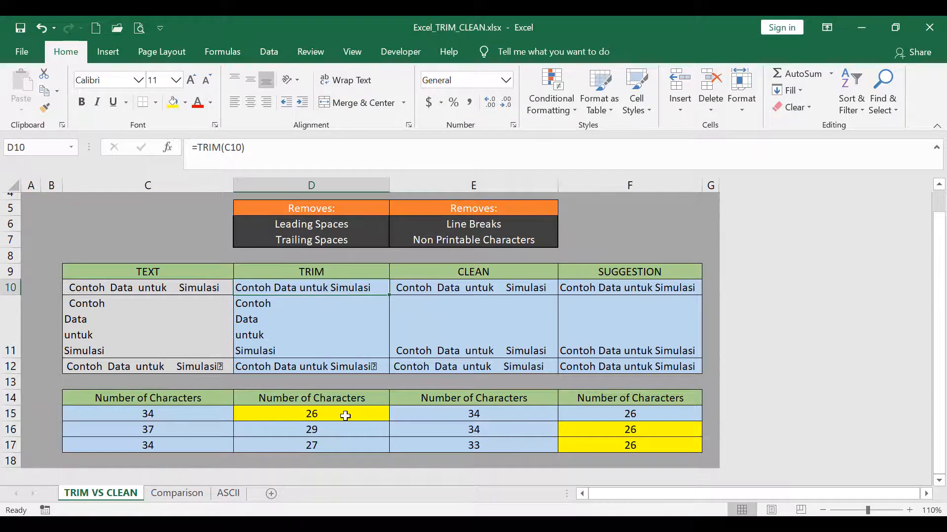
click(345, 416)
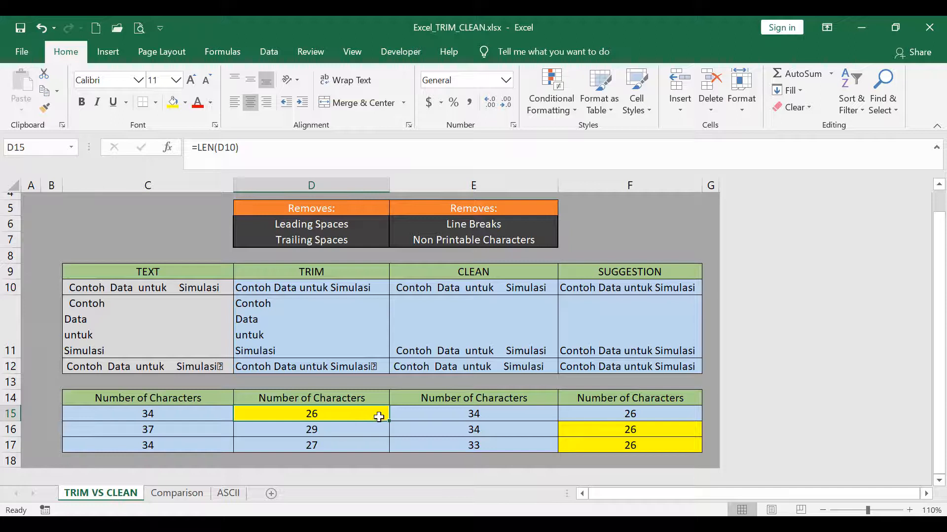
click(431, 408)
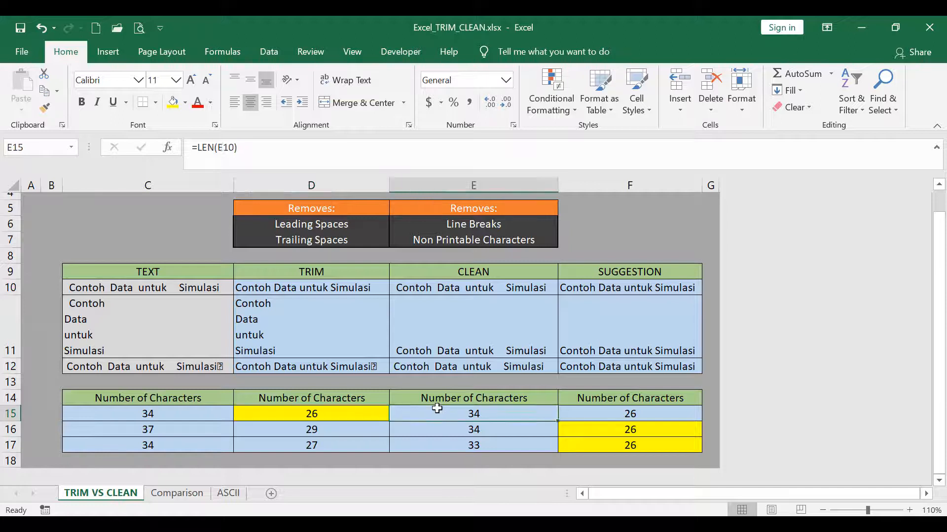
click(306, 288)
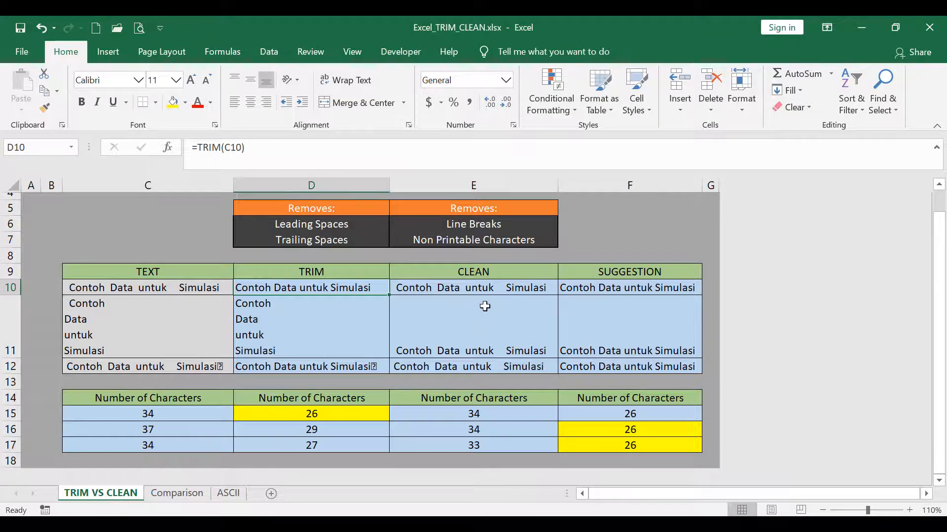
click(500, 294)
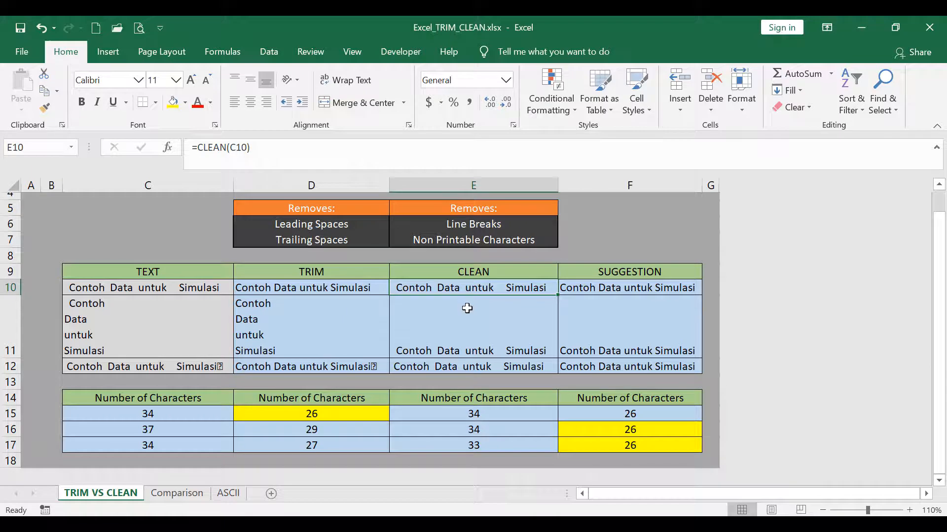
- Compare the multi-line text in C11 with its TRIM and CLEAN results and their character counts in D16:E16
click(145, 327)
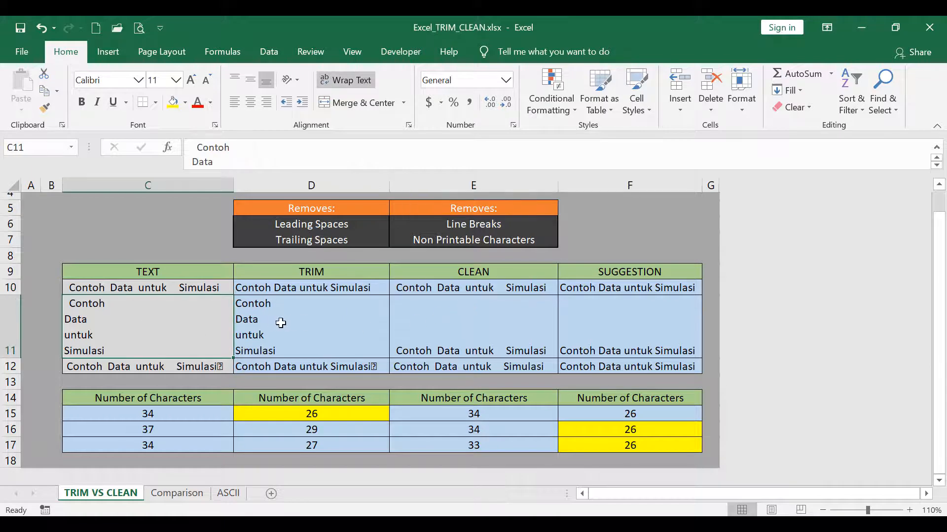
click(289, 323)
click(430, 331)
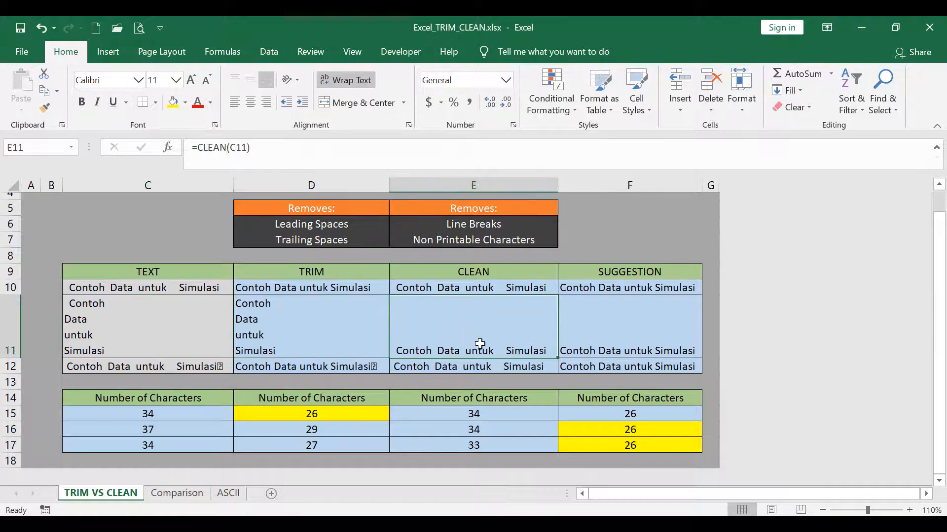
drag(322, 429, 452, 436)
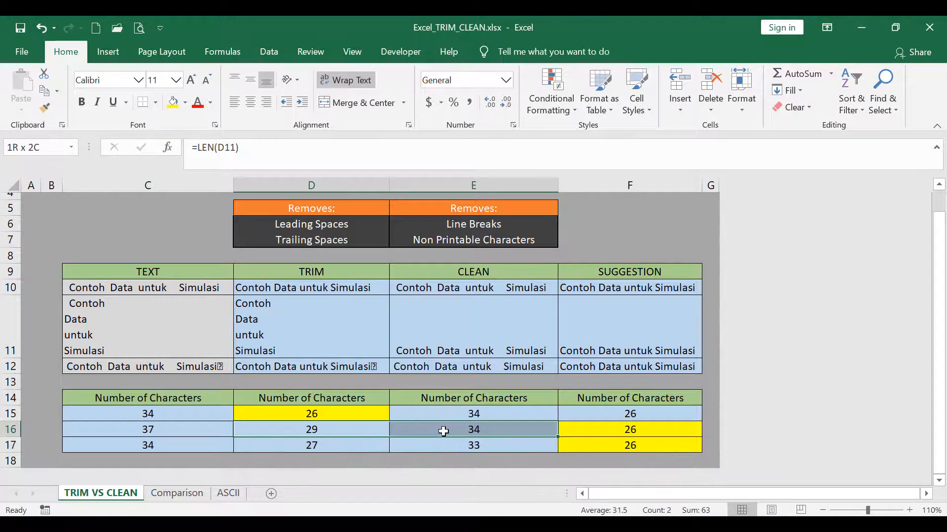
click(334, 342)
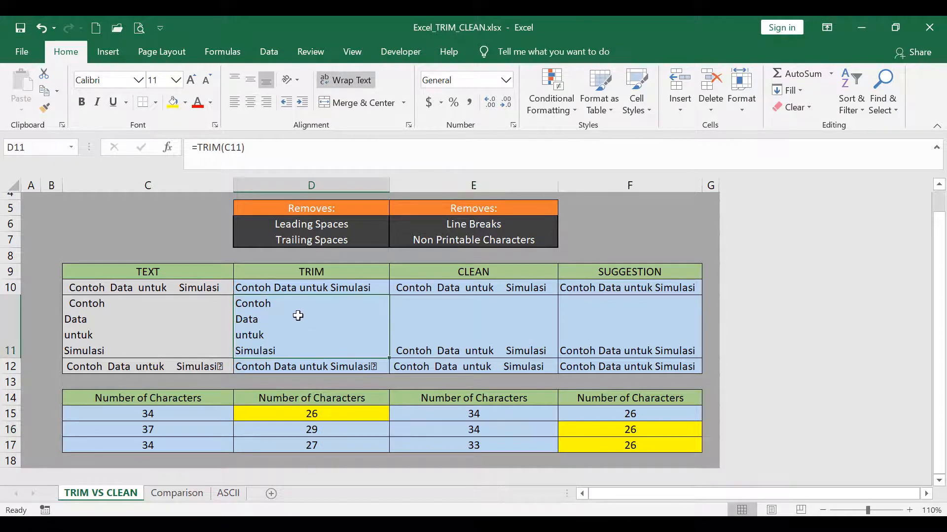
- Inspect the end of the first line inside the C11 text and check the corresponding formulas in D11 and E11
click(118, 306)
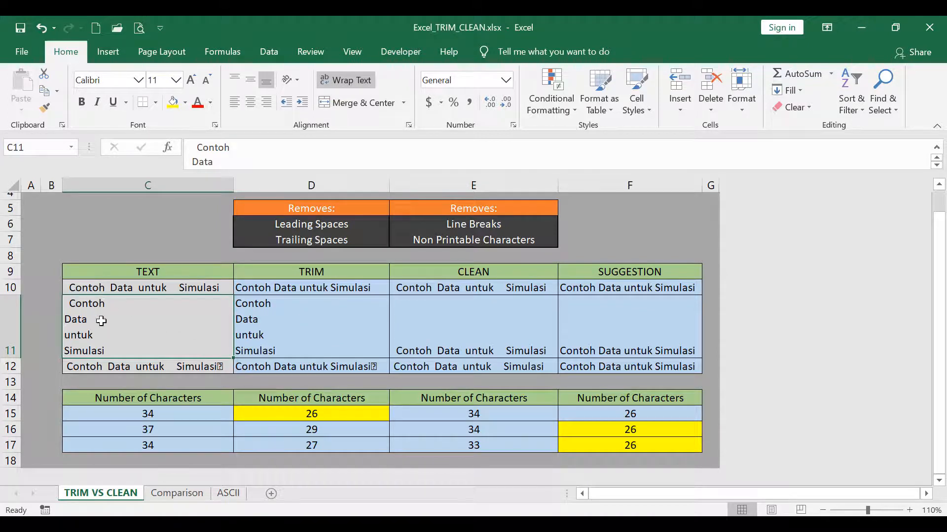
double_click(123, 302)
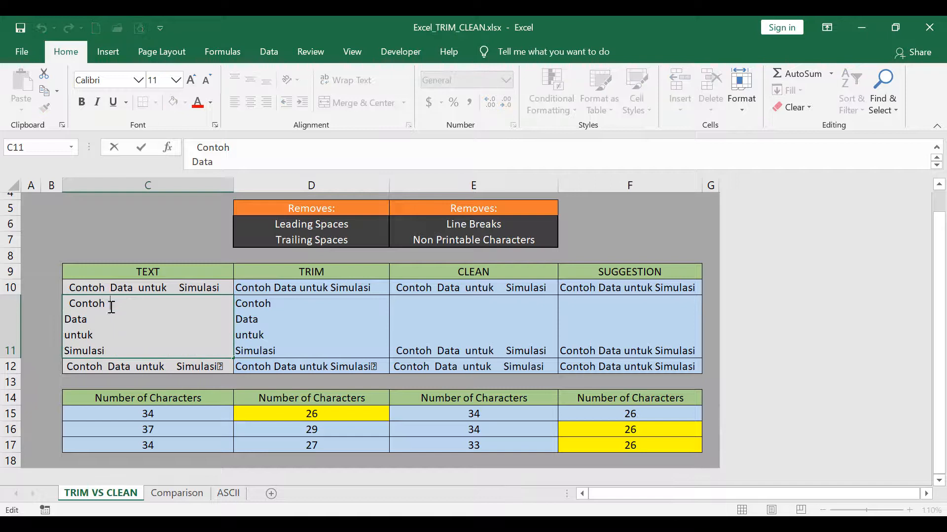
drag(107, 305, 120, 306)
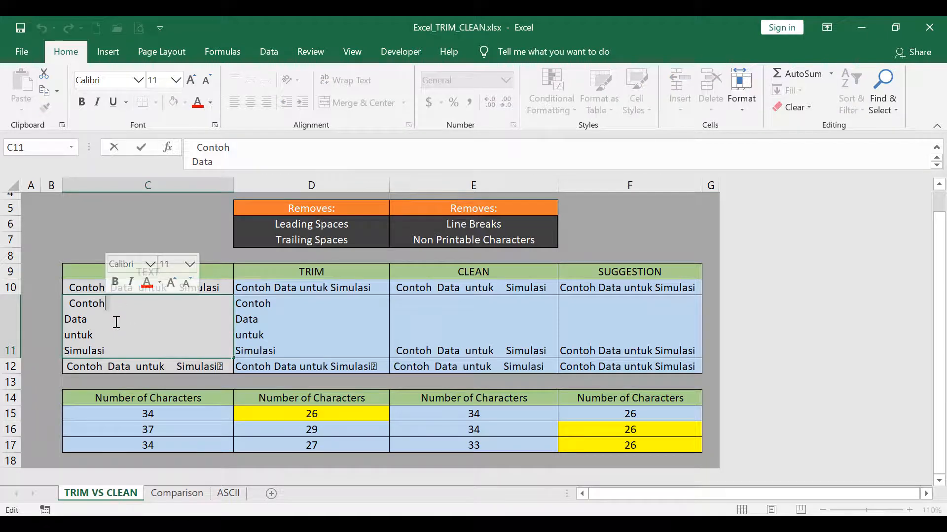
key(Escape)
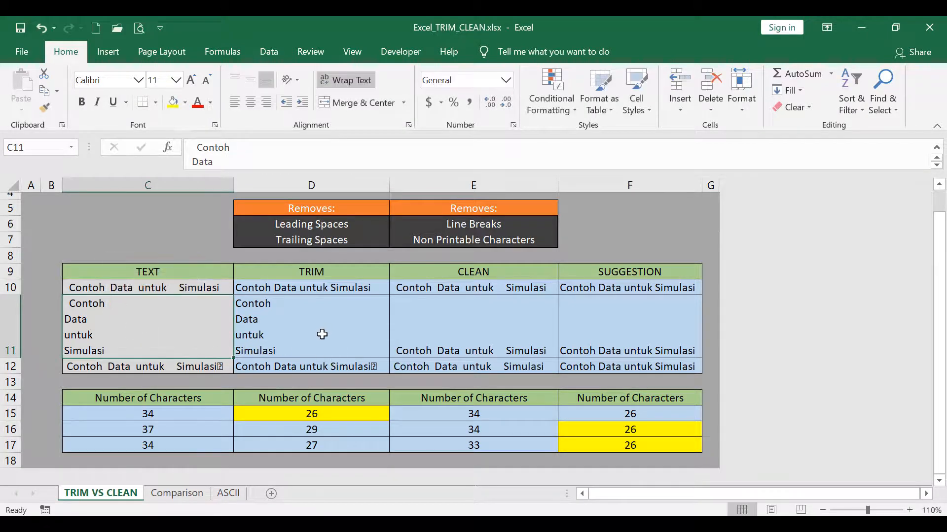
click(309, 321)
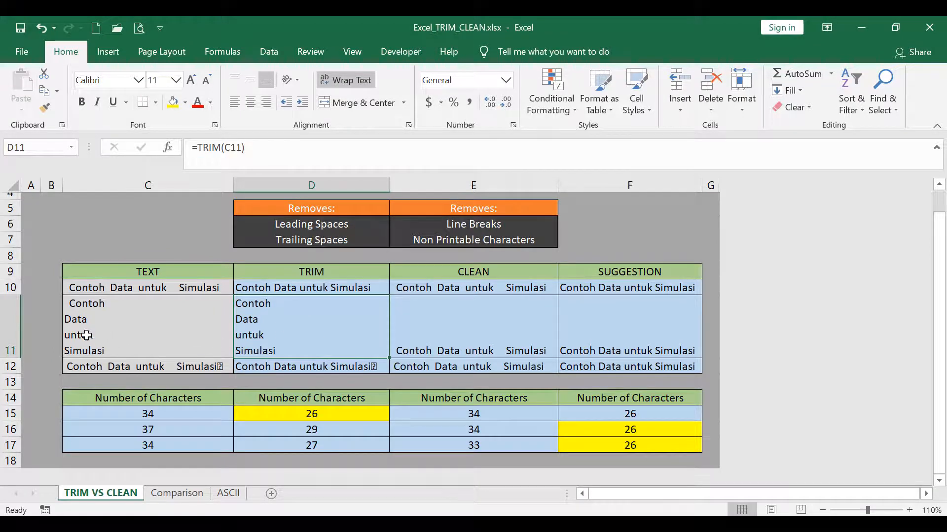
click(458, 333)
- Center the contents of D11:F11 horizontally and align them to the middle vertically
drag(317, 330, 581, 331)
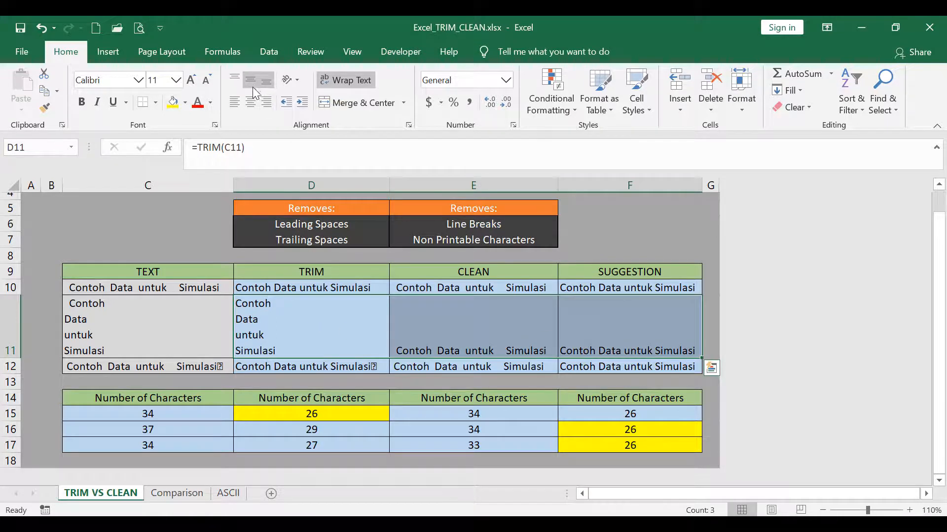
click(249, 105)
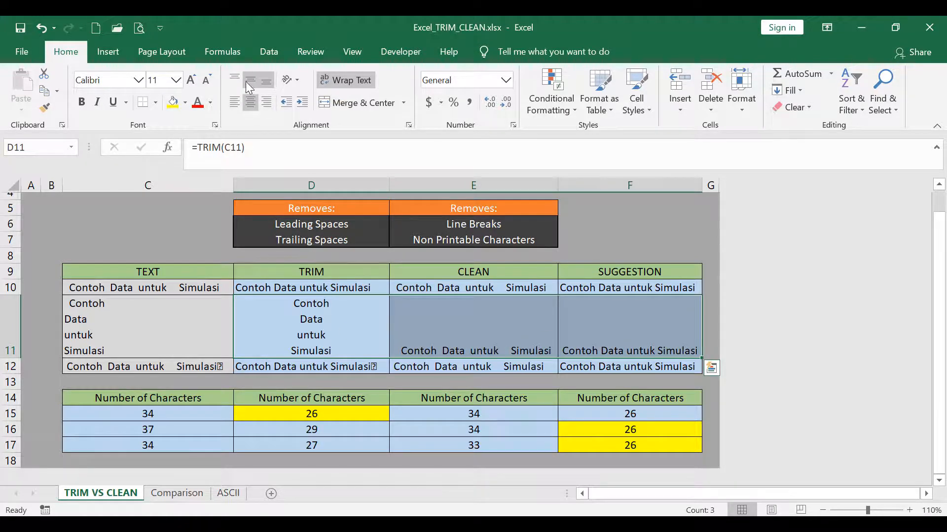
click(247, 82)
- Examine the nested TRIM(CLEAN(C11)) formula in F11 and its character-count formula in F16
click(329, 326)
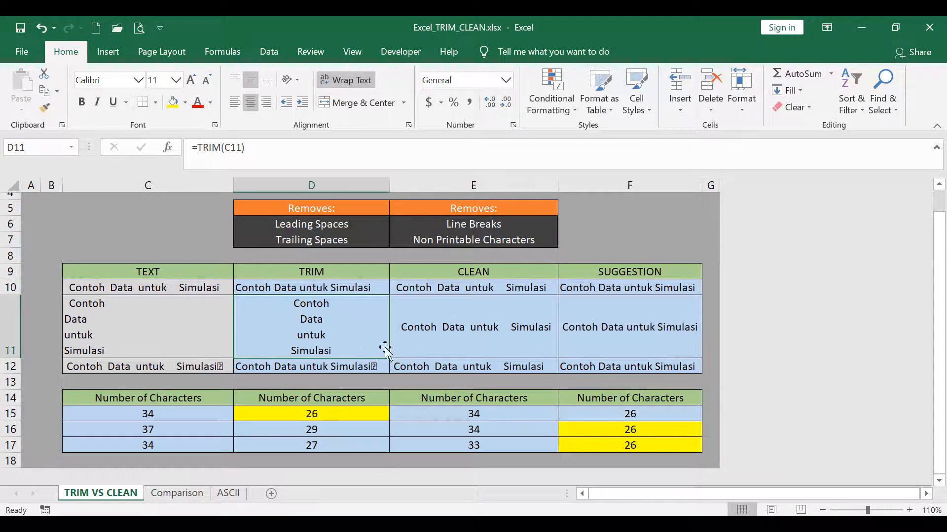
key(Right)
key(Right)
click(214, 146)
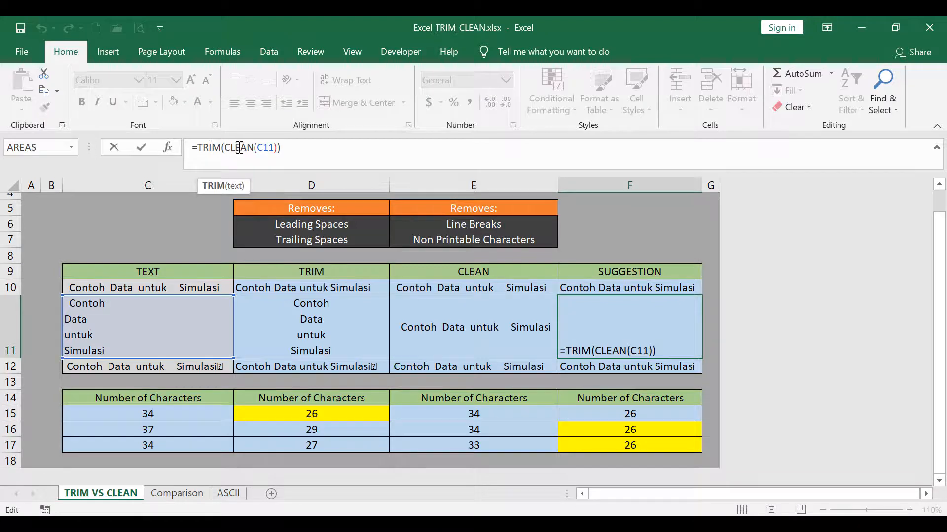
click(243, 148)
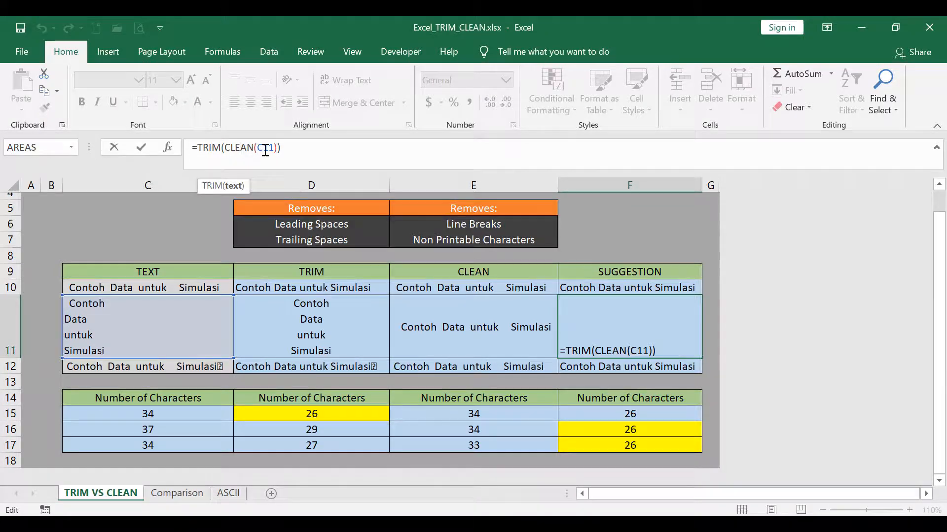
click(244, 148)
click(265, 148)
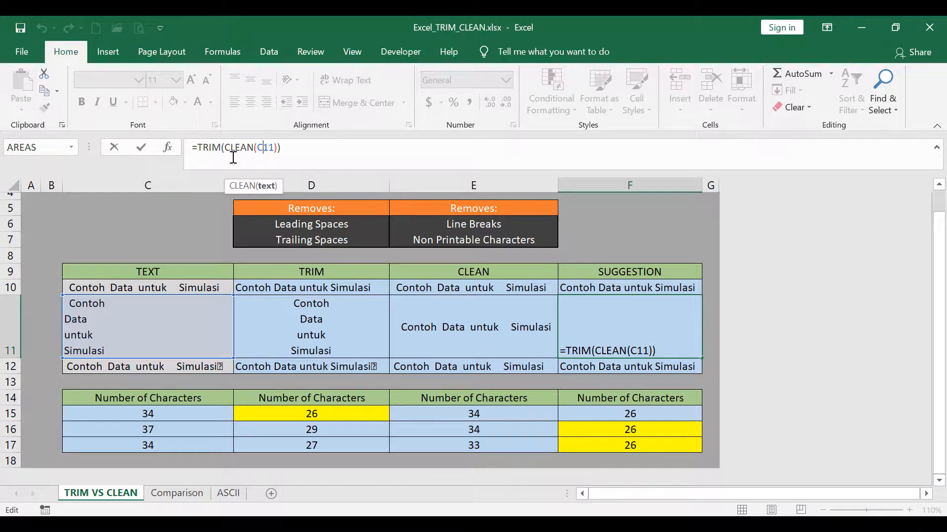
drag(225, 151, 279, 150)
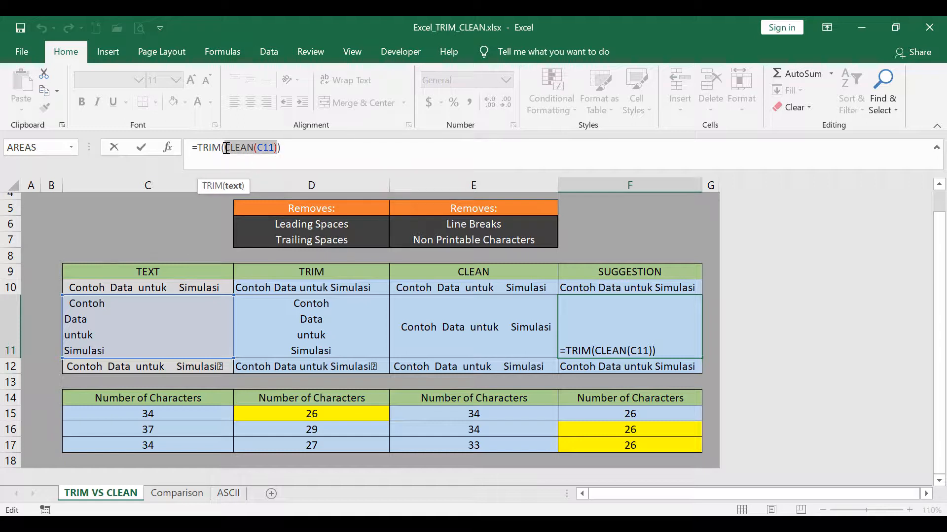
drag(221, 148, 284, 154)
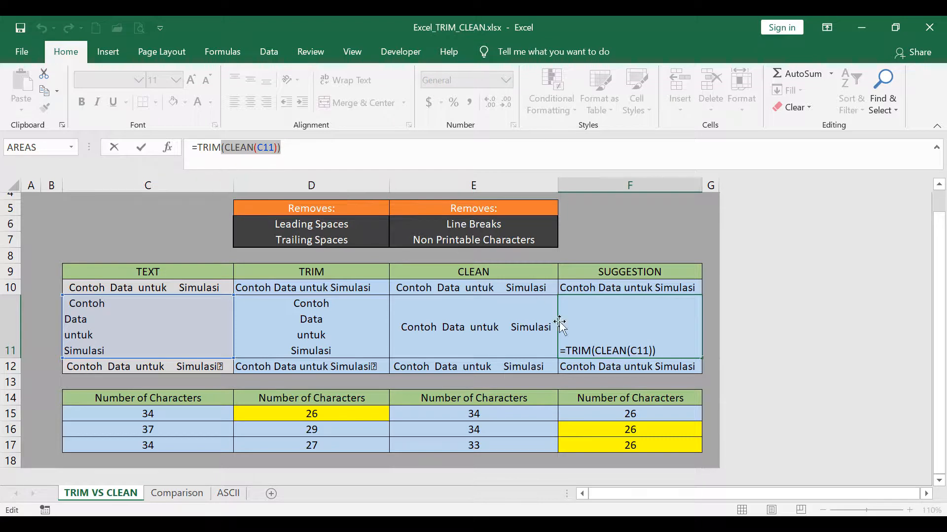
key(Escape)
click(636, 431)
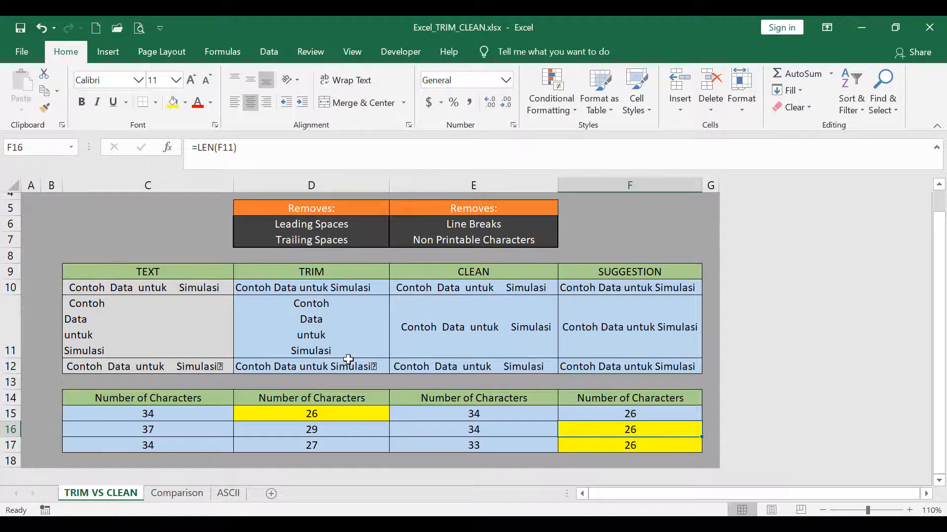
- Compare the text in C12 with its TRIM result in D12 and the character counts in D17:E17
click(160, 367)
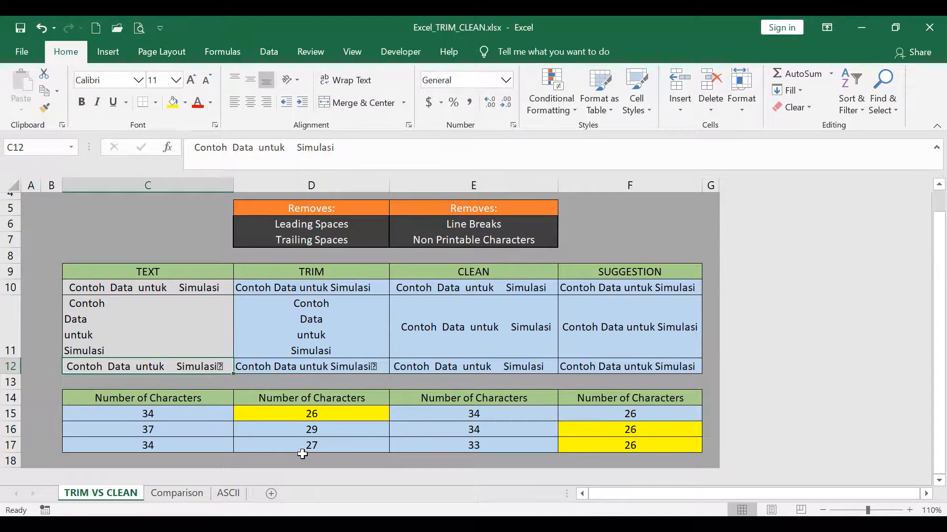
drag(311, 447, 477, 444)
click(478, 443)
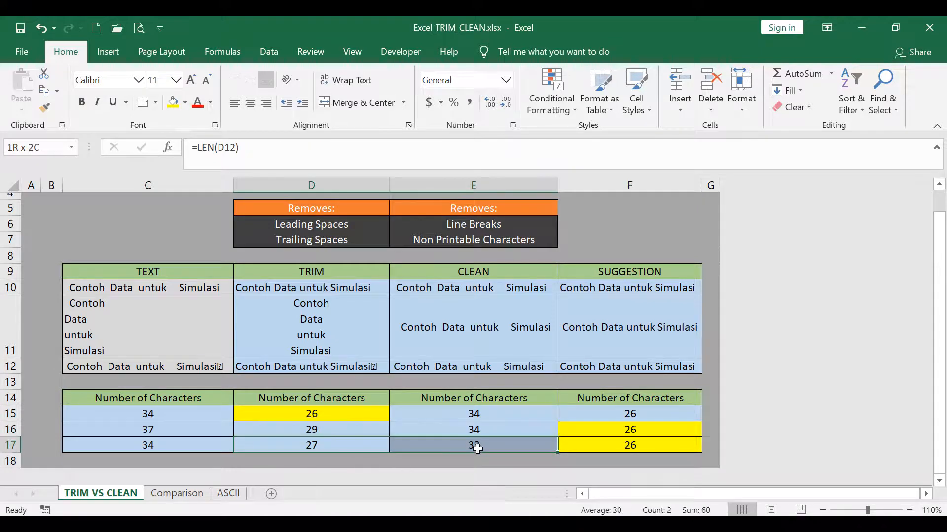
click(320, 366)
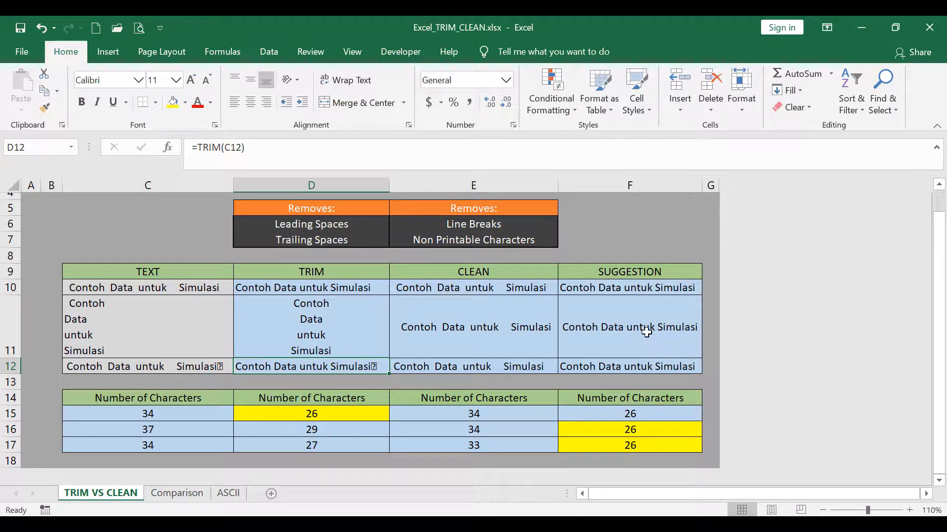
- Inspect the nested TRIM and CLEAN formula in F12 and its character-count formula in F17
click(609, 369)
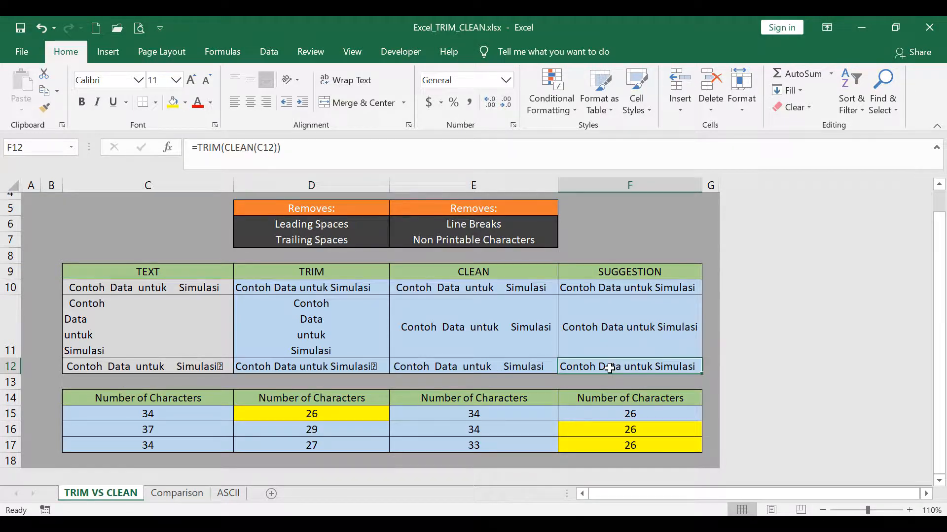
click(284, 149)
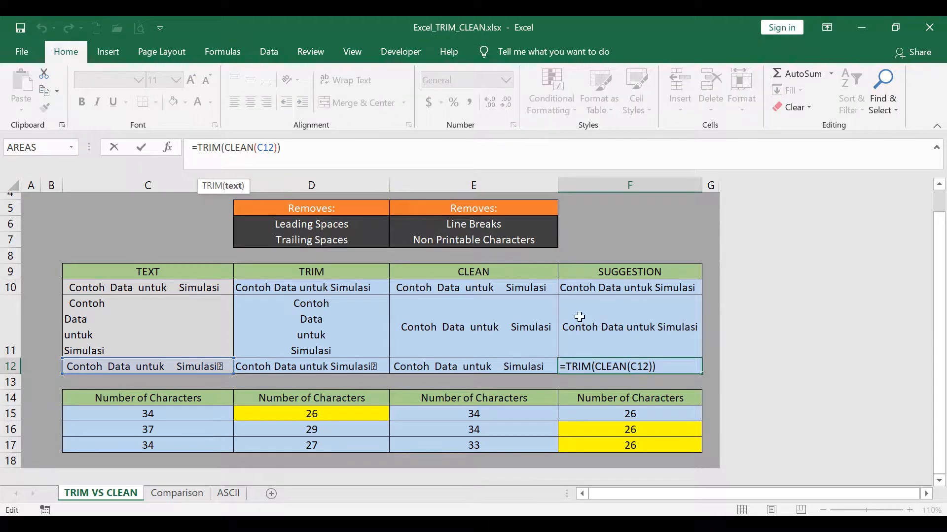
key(Escape)
click(636, 446)
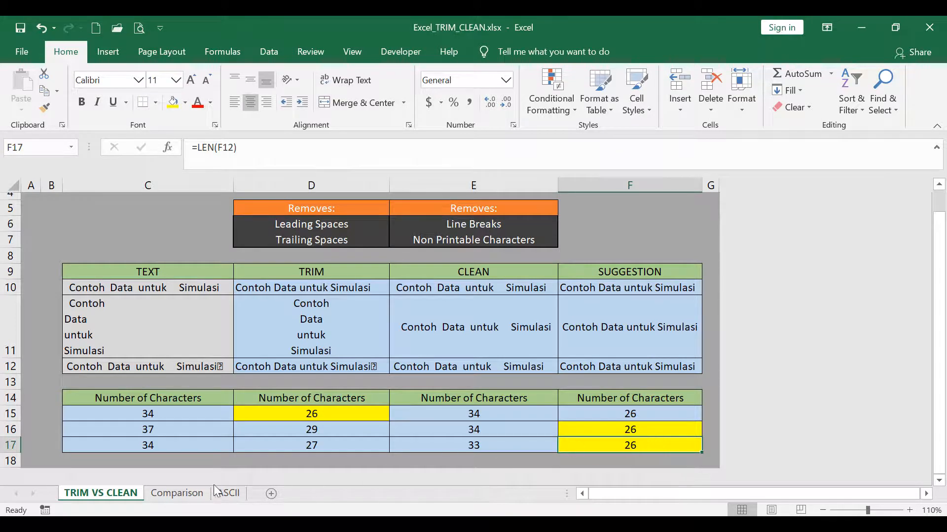
- Open the Comparison sheet and look over its TRIM and CLEAN columns
click(187, 495)
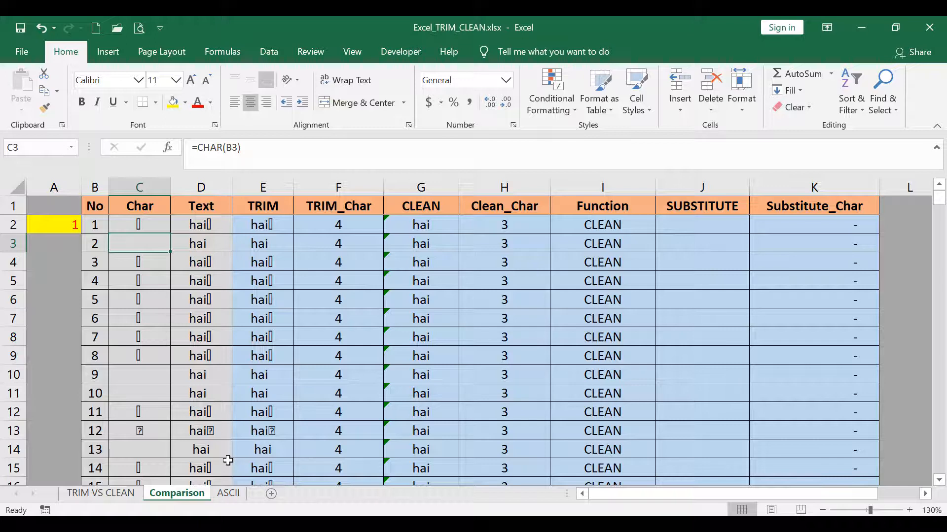
click(266, 205)
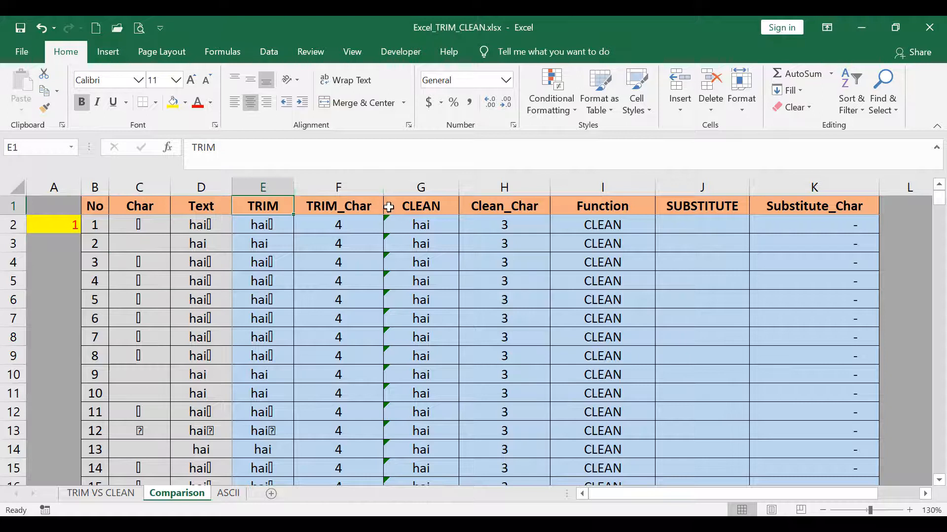
click(401, 212)
key(Down)
click(438, 210)
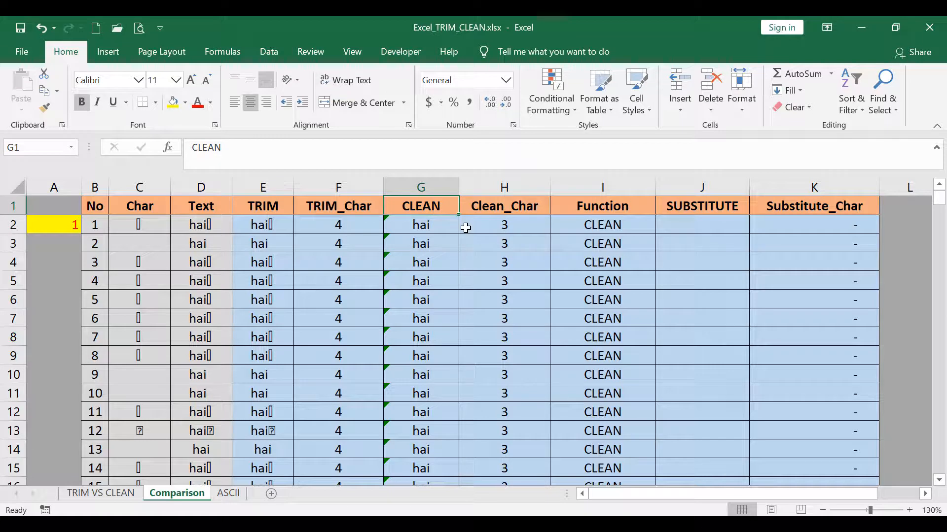
- Inspect the CHAR formula in C2 and the number in B2 that it references
click(133, 229)
click(215, 160)
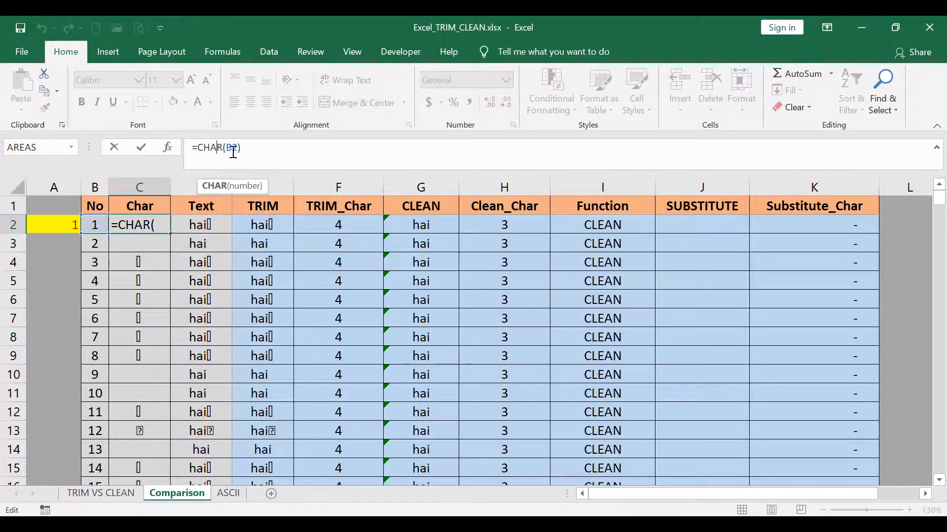
key(Escape)
click(103, 225)
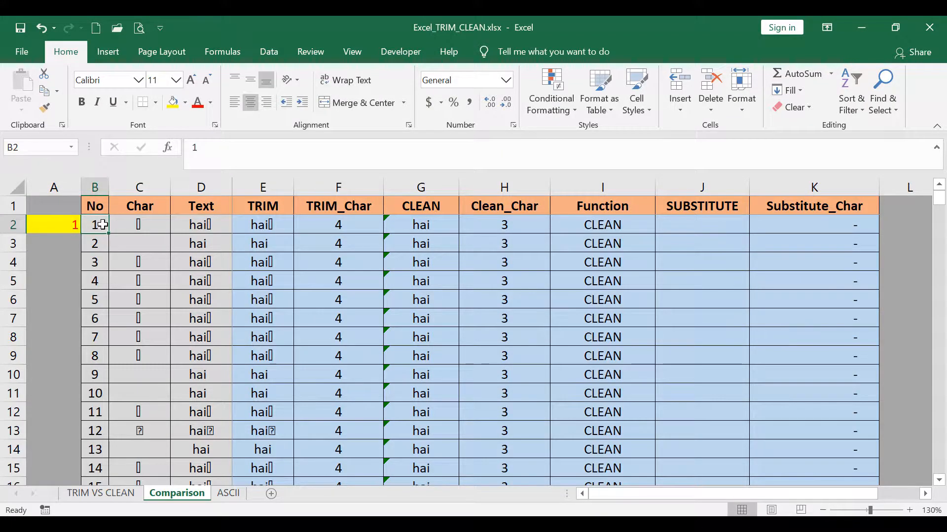
- Examine the end of the number list and the CHAR formulas for numbers 256 and 257
key(ctrl+Down)
click(101, 393)
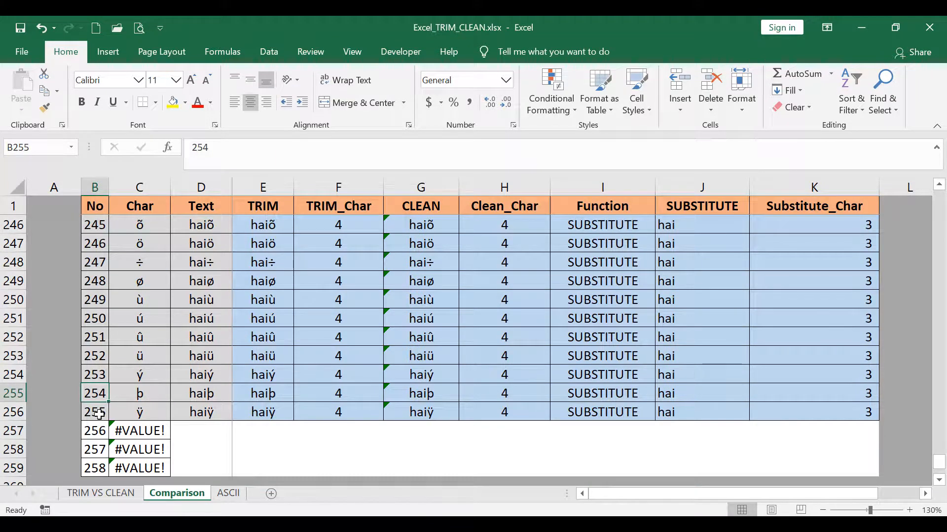
click(95, 432)
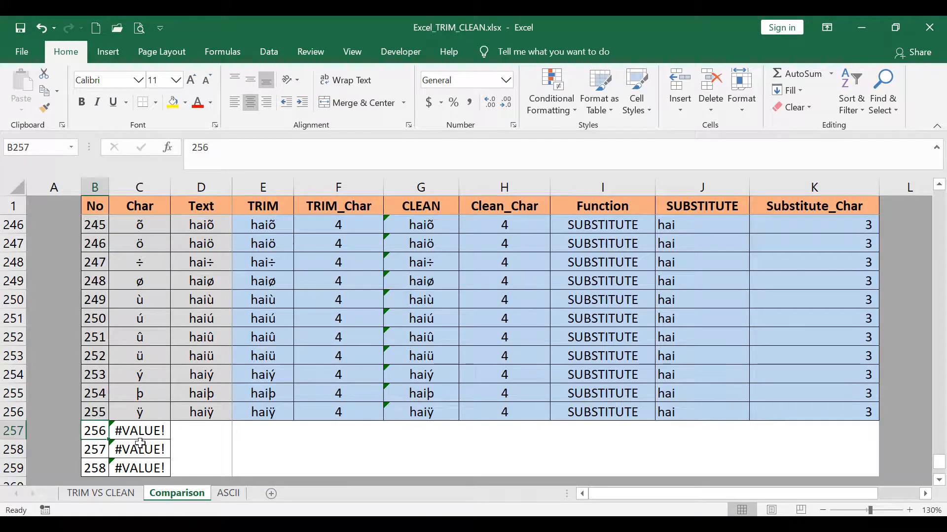
click(151, 433)
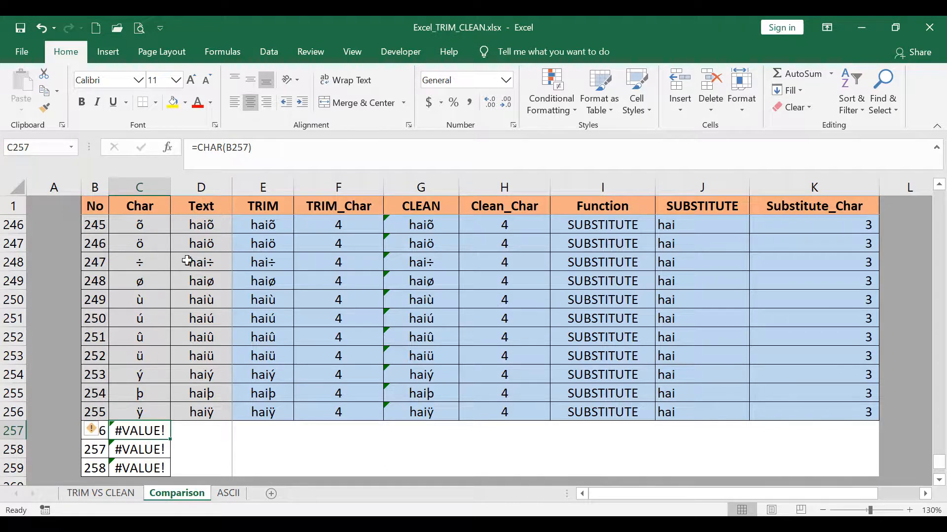
click(279, 151)
key(Return)
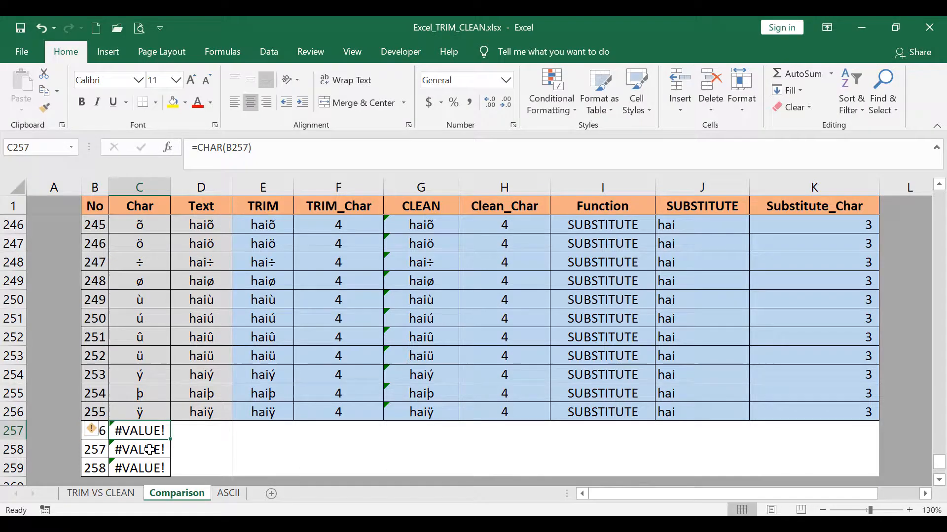
click(256, 147)
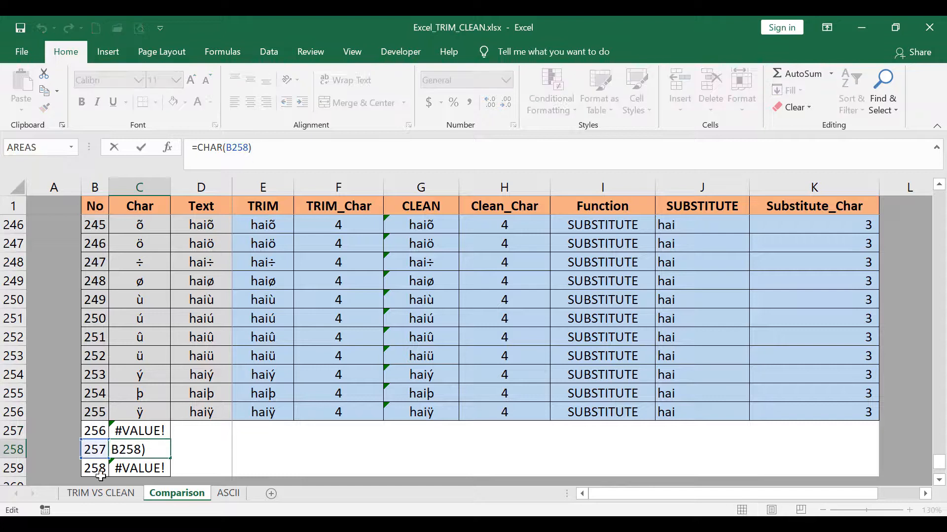
key(Escape)
- Return to the first data row of the Char column and inspect the CODE formula in A2
scroll(109, 281, up, 4)
click(110, 282)
key(ctrl+Up)
scroll(112, 284, down, 1)
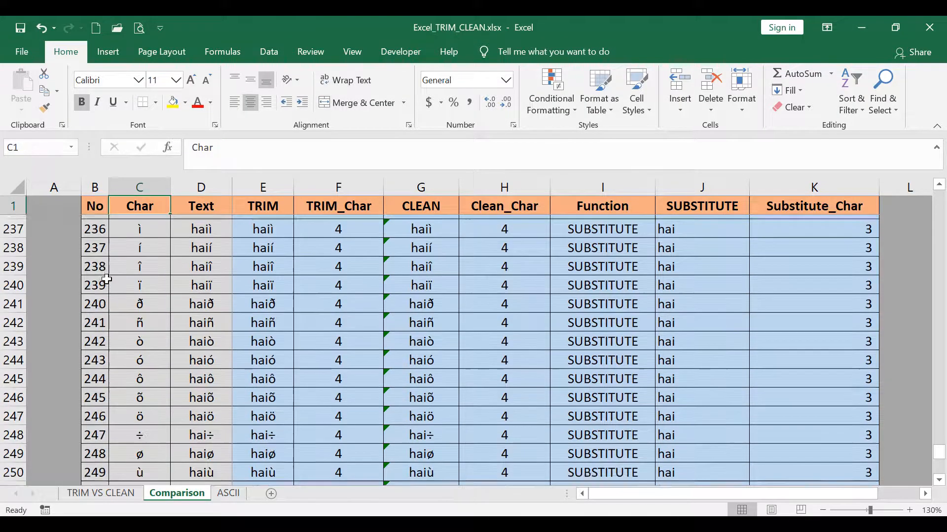
key(Down)
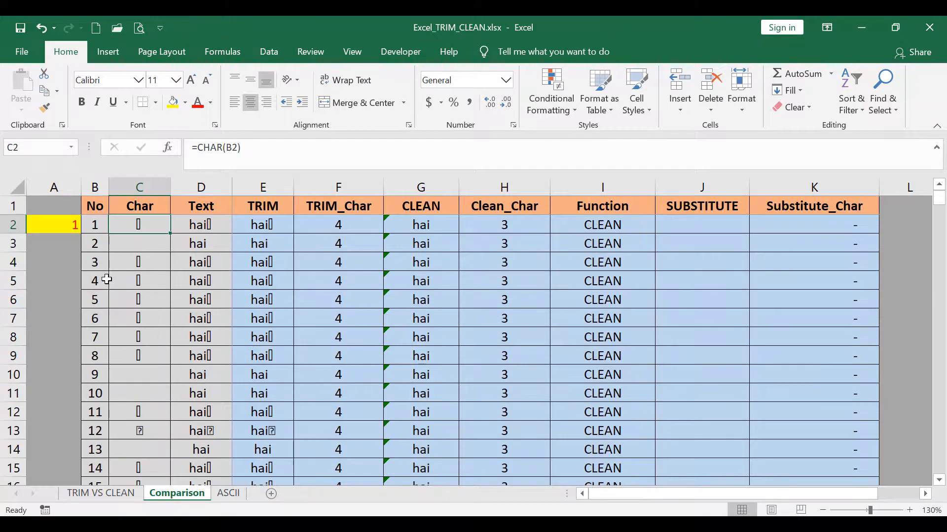
click(74, 227)
click(227, 148)
key(ctrl+Return)
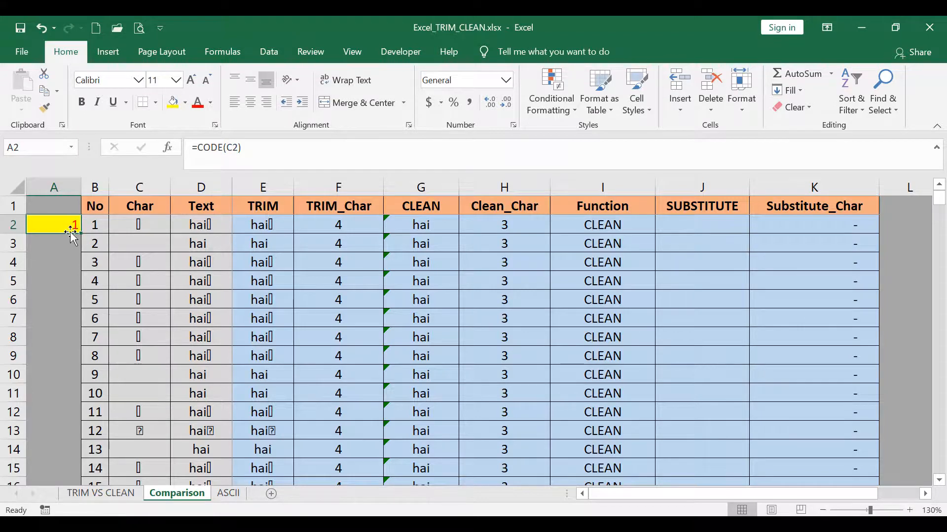
- Inspect the formula in D2 that joins "hai" with C2, and look at the Text cells below it
click(196, 226)
click(220, 149)
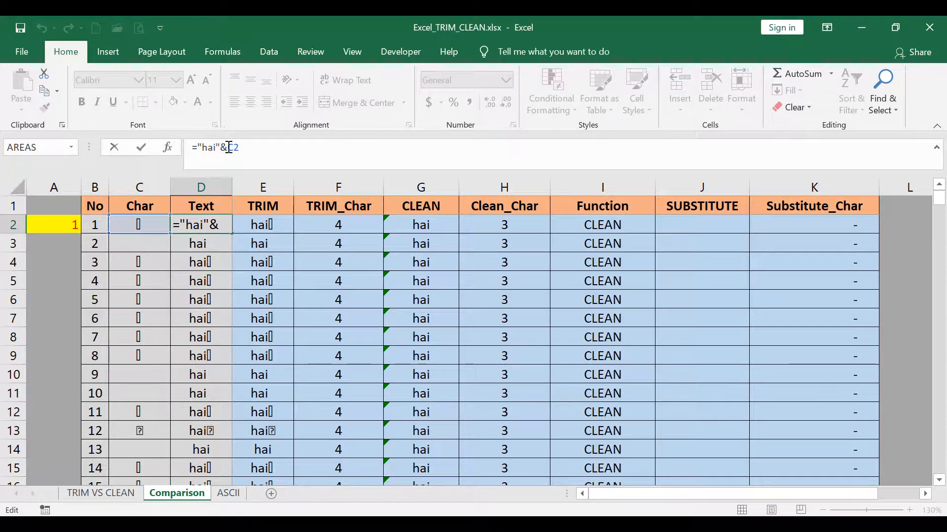
key(Escape)
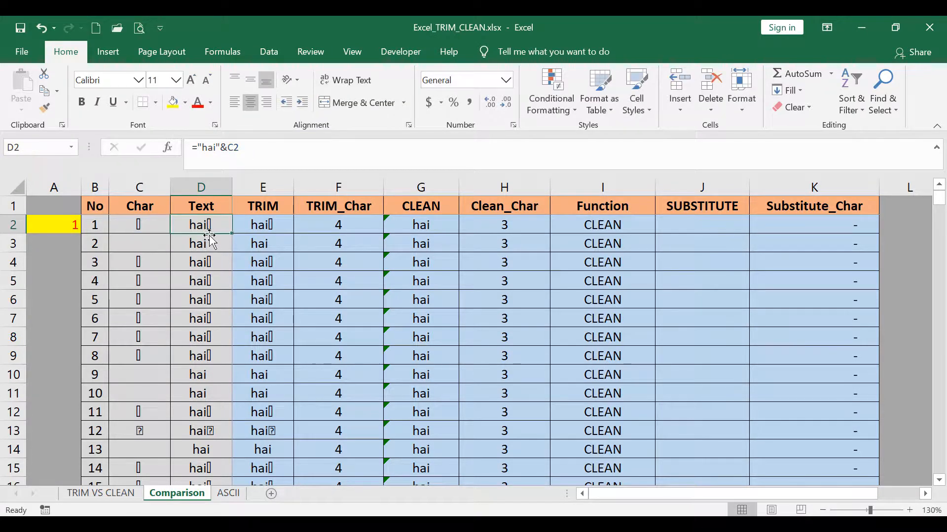
click(207, 246)
click(206, 267)
drag(204, 287, 203, 303)
click(203, 312)
- Inspect the TRIM formula in E2 and its LEN formula in F2
click(268, 224)
click(251, 163)
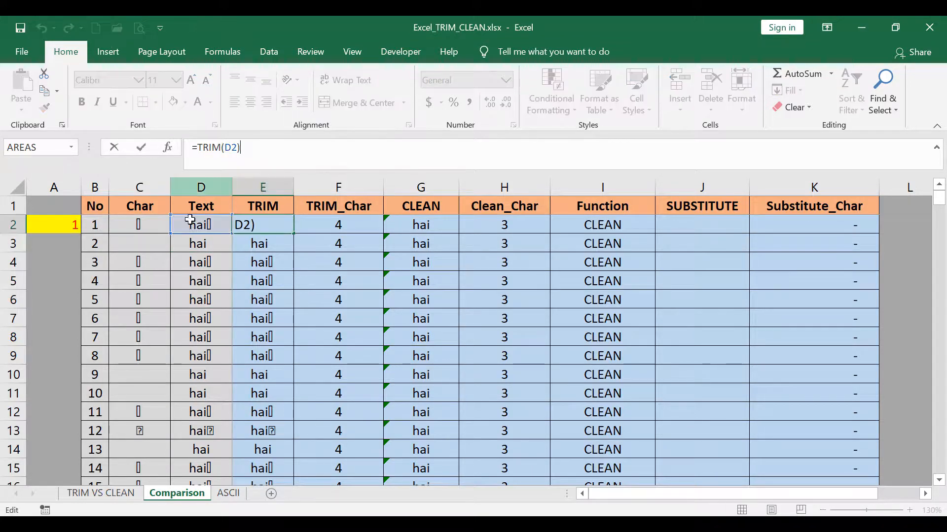
click(397, 219)
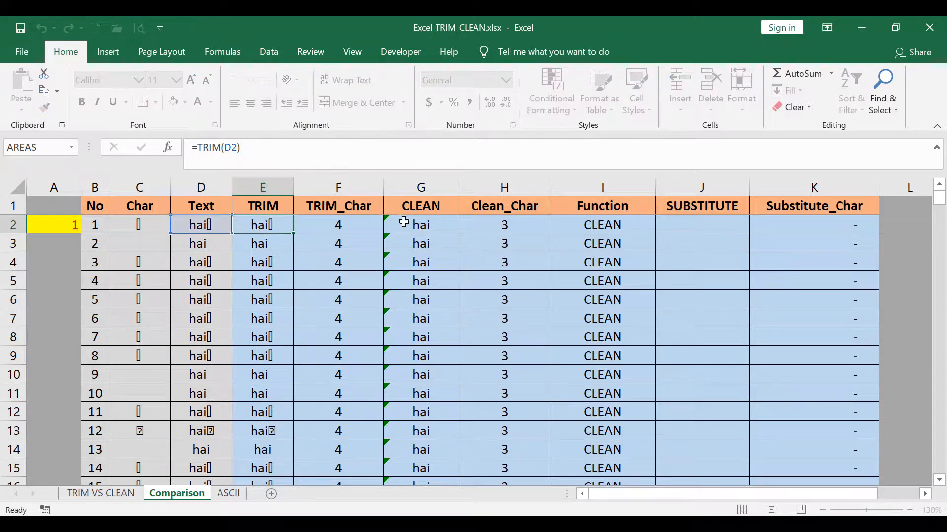
click(253, 150)
key(Escape)
click(325, 222)
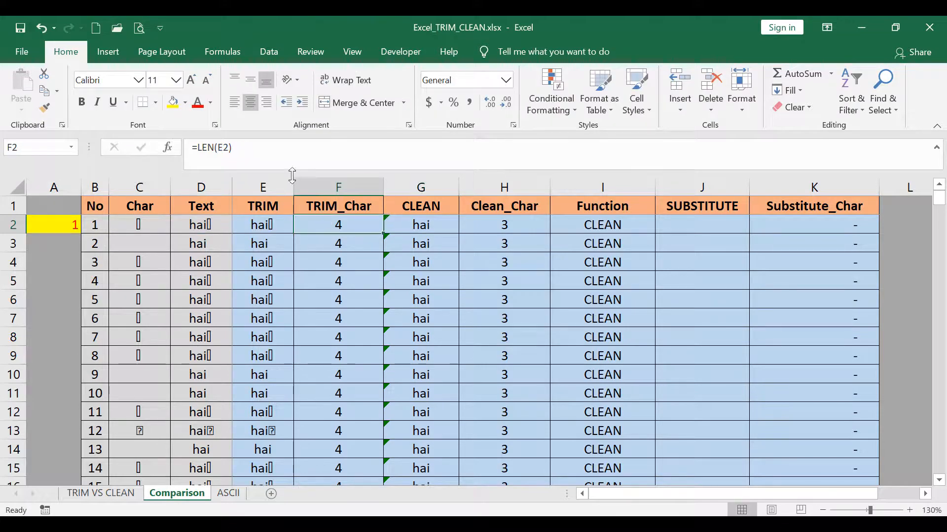
click(250, 150)
key(Escape)
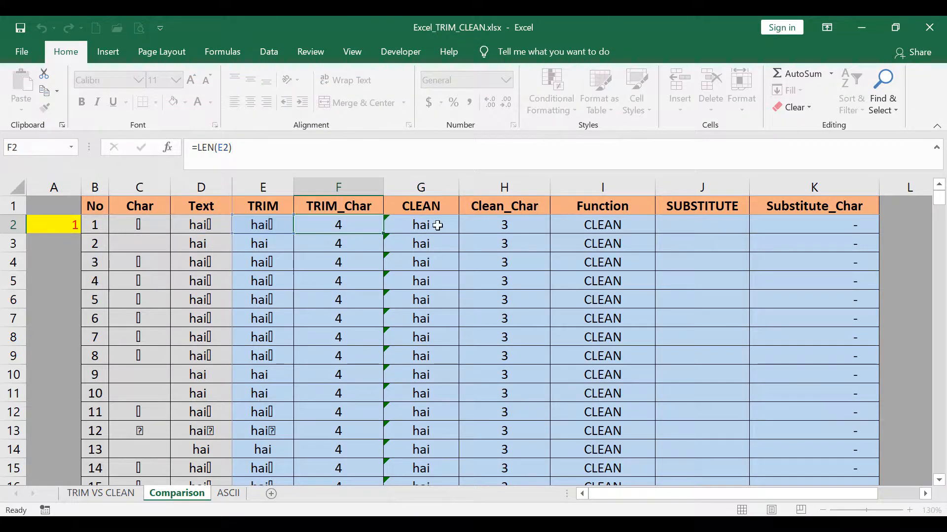
- Check the Clean_Char LEN formula in H2, the Text formula in D2 and the TRIM_Char column
click(497, 223)
click(301, 150)
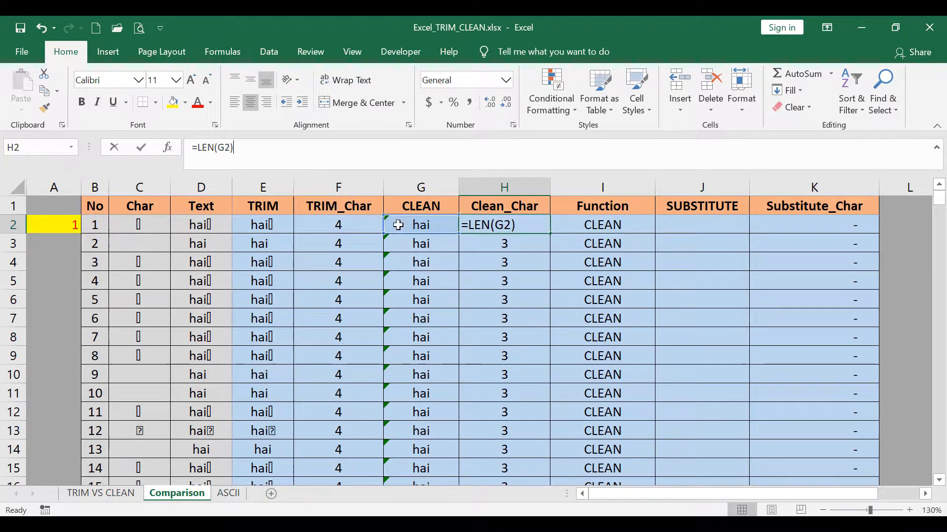
key(Escape)
click(195, 225)
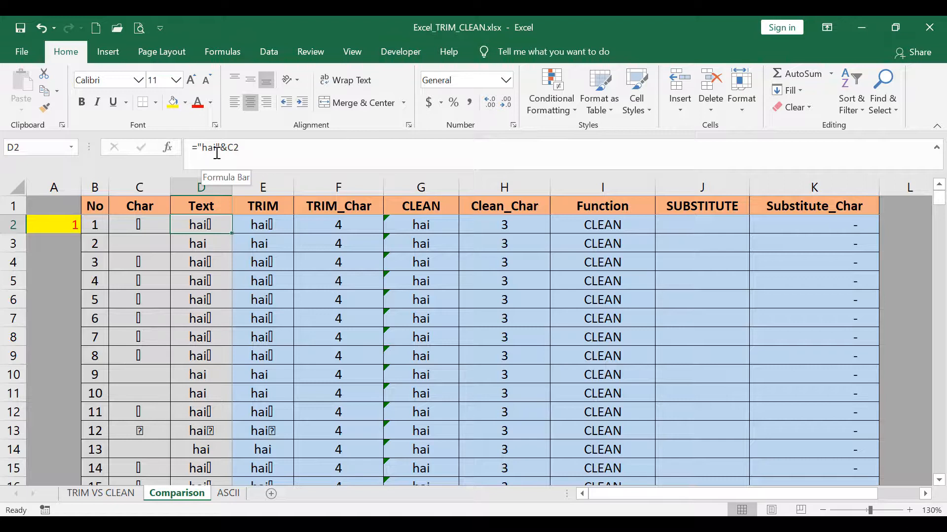
click(349, 208)
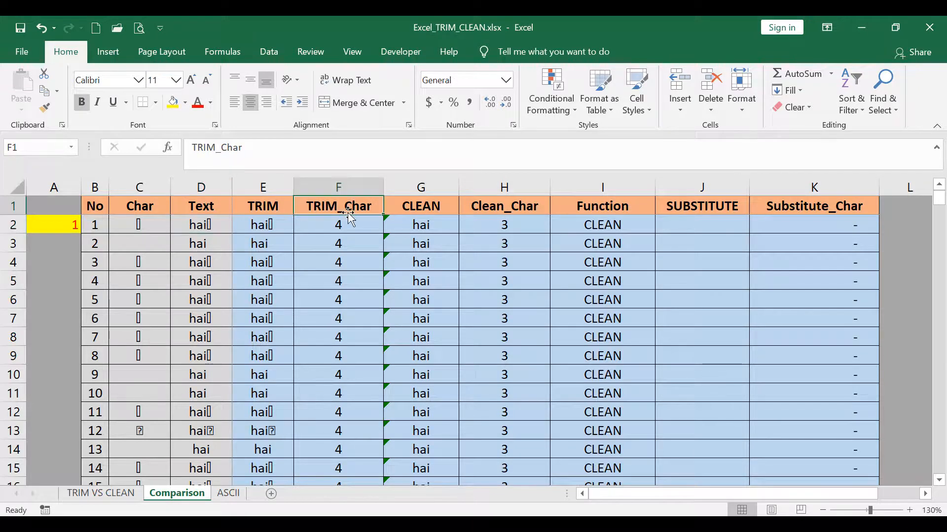
- Turn on filtering for the header row and filter the TRIM_Char column to show only the value 3
click(273, 56)
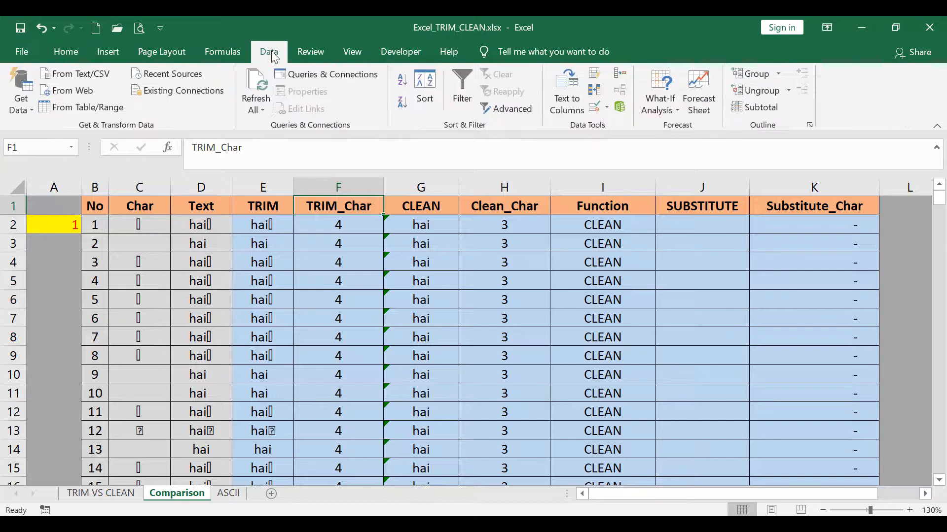
click(466, 90)
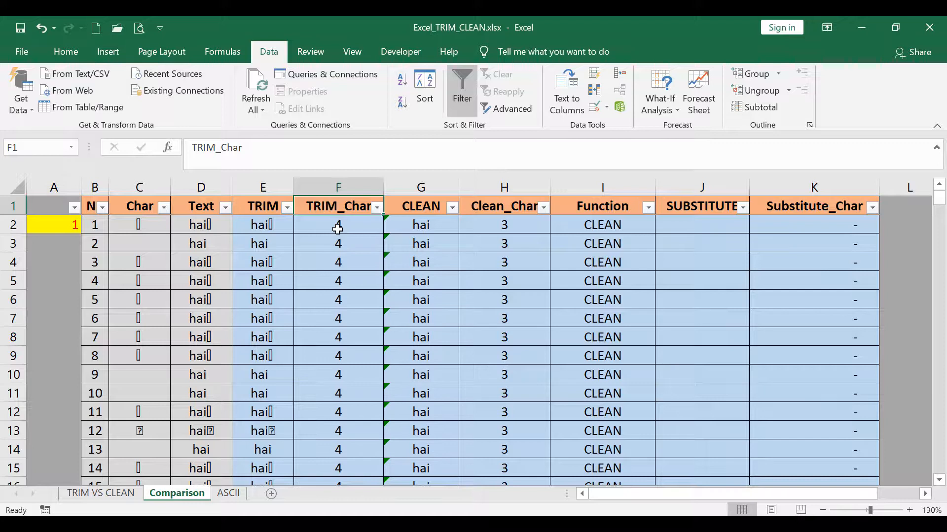
click(337, 228)
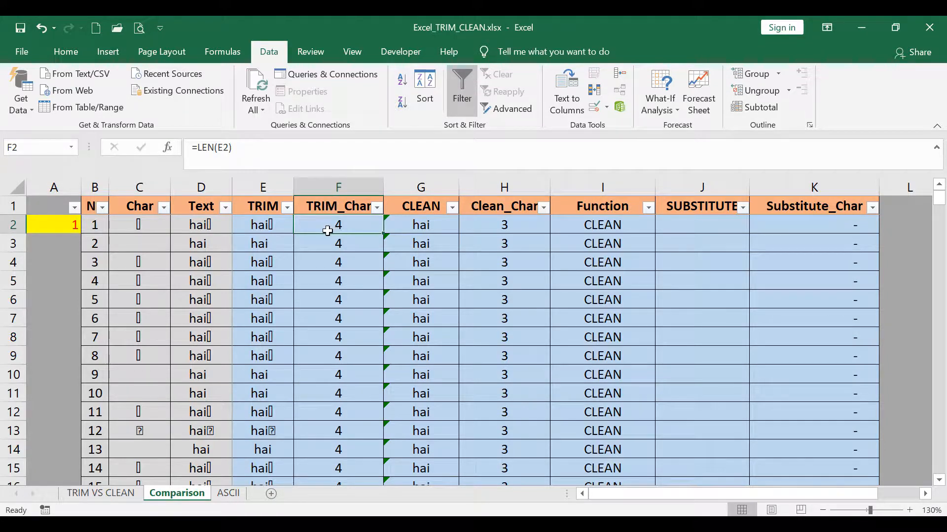
click(377, 208)
click(252, 354)
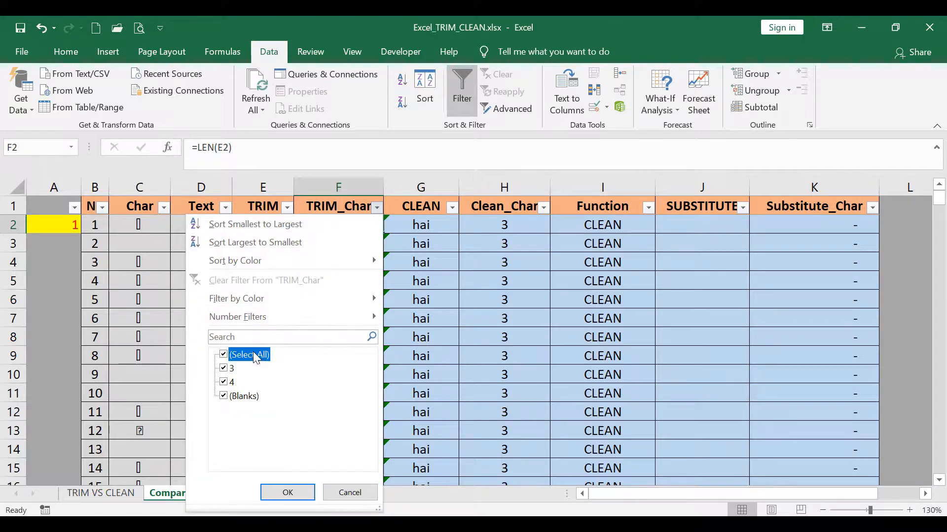
click(224, 369)
click(272, 496)
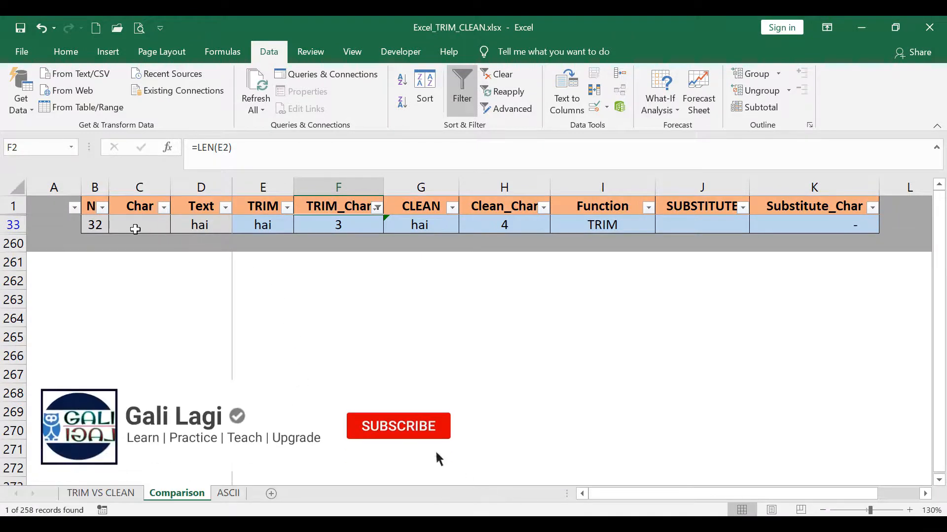
- Copy the CHAR result for code 32 from C33 and paste it as a value into A33
click(95, 230)
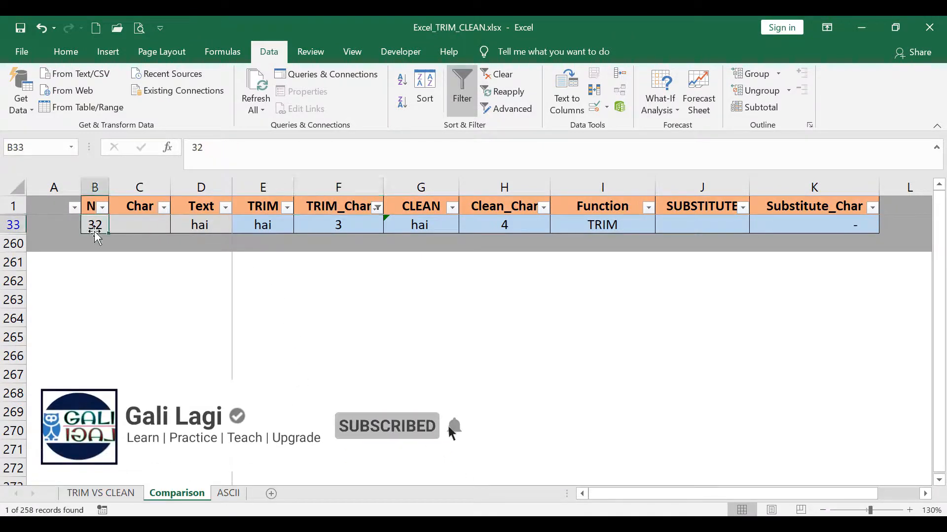
click(138, 225)
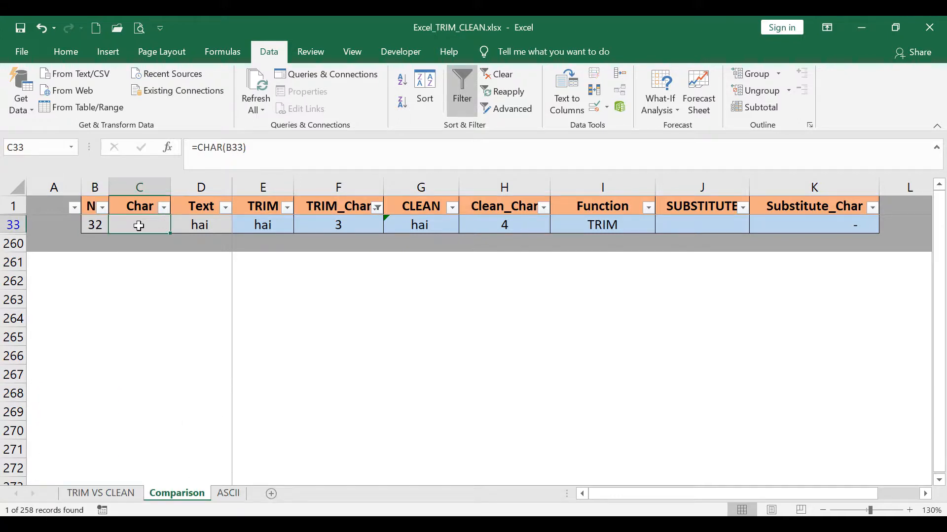
right_click(140, 227)
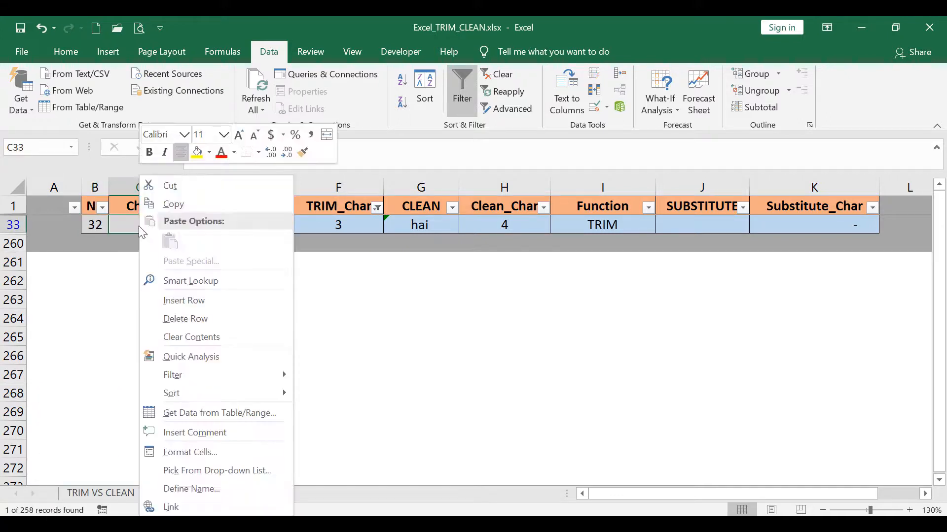
click(177, 208)
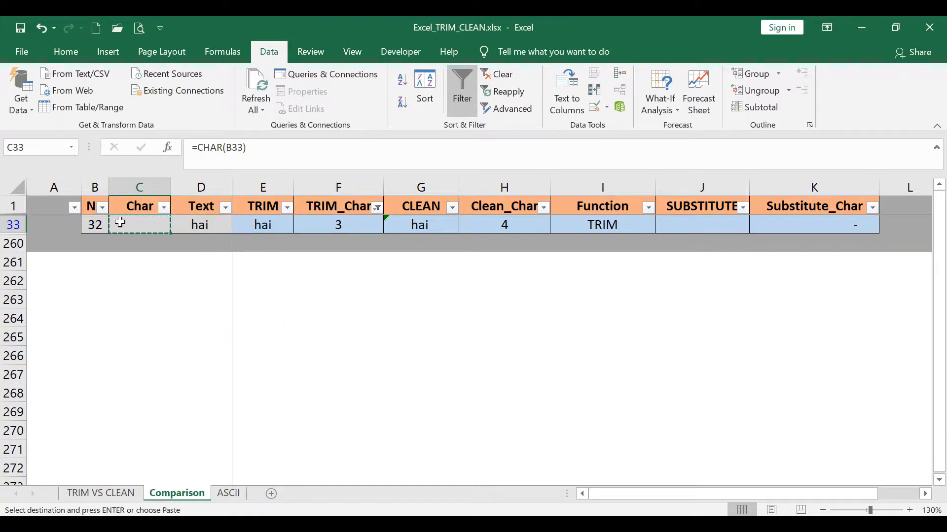
right_click(54, 227)
click(105, 241)
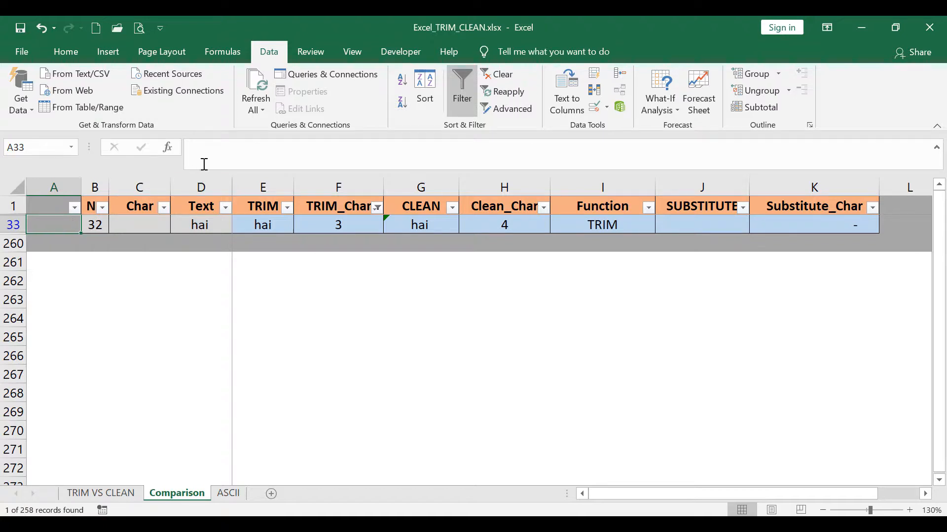
- Highlight the content of A33 for inspection, leaving it unedited
click(210, 149)
drag(208, 149, 191, 151)
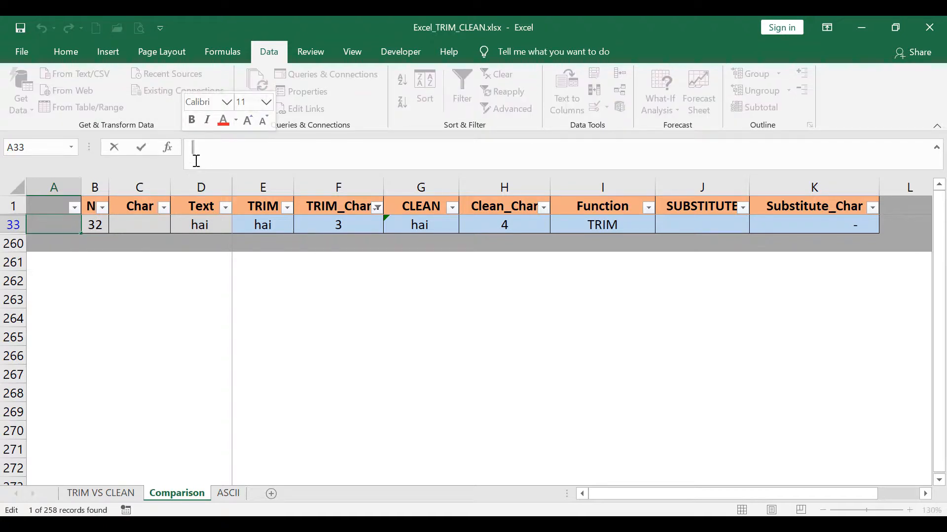
click(63, 222)
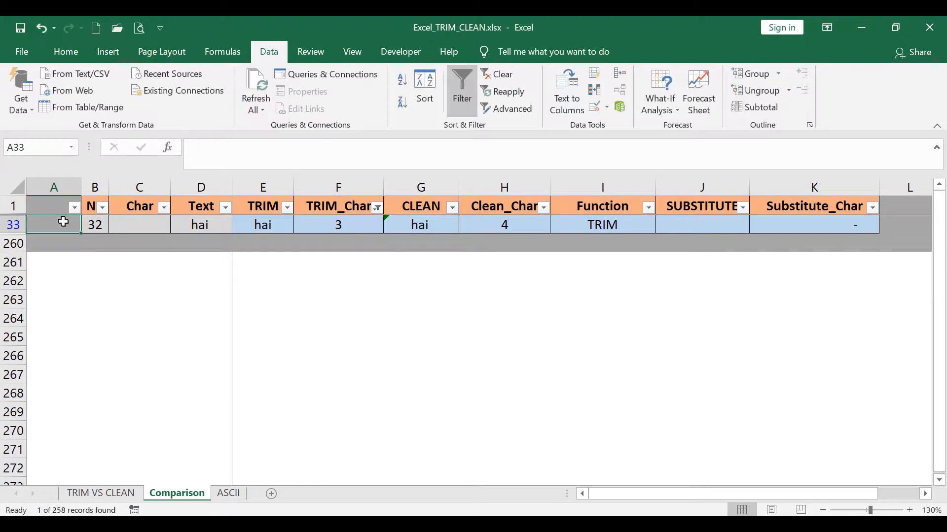
- Clear the TRIM_Char filter and filter the Clean_Char column to show only the value 3
click(340, 207)
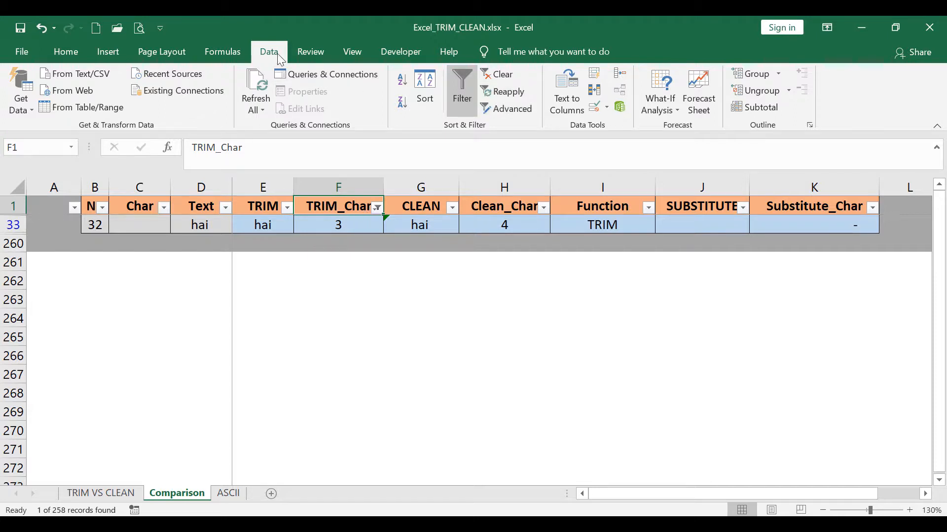
click(507, 79)
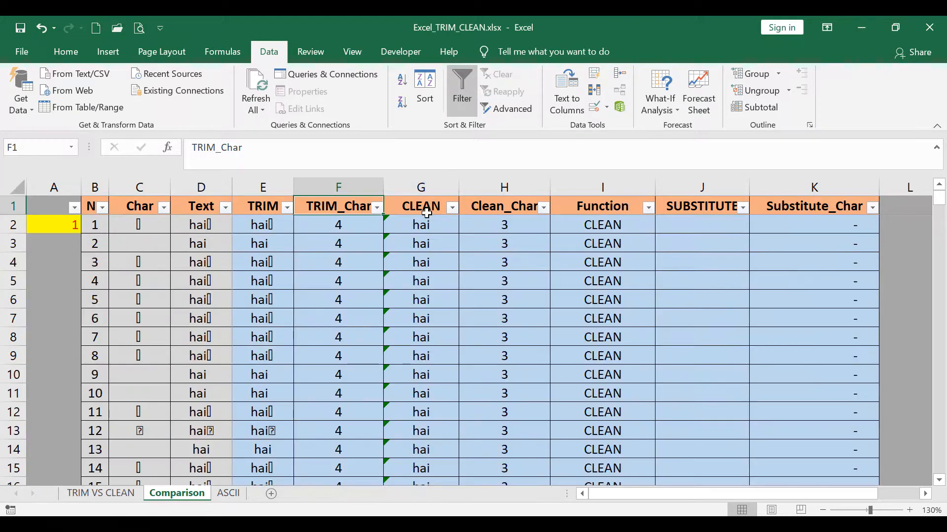
click(491, 206)
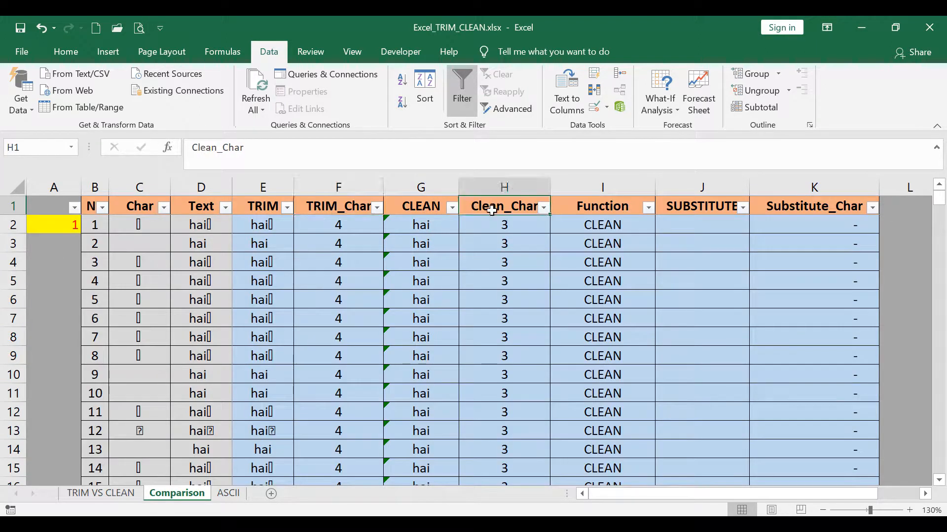
click(492, 221)
click(543, 208)
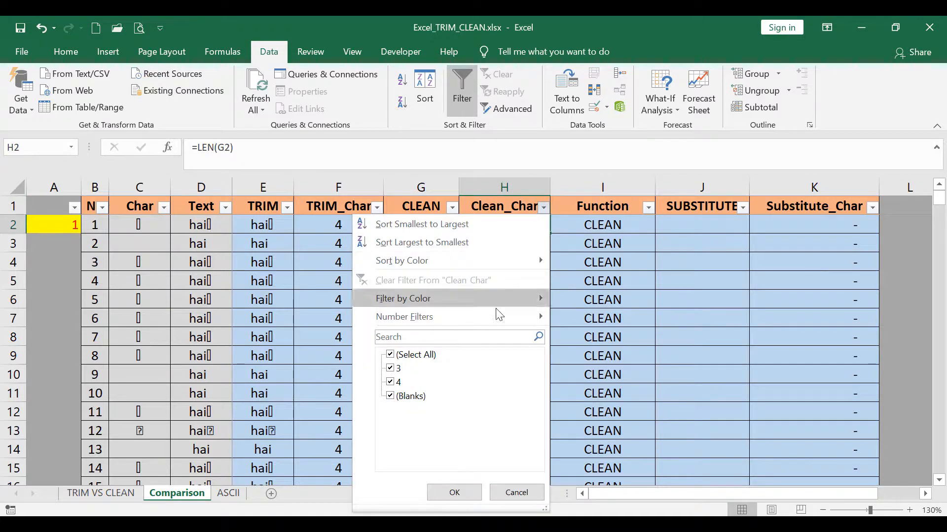
click(425, 358)
click(395, 368)
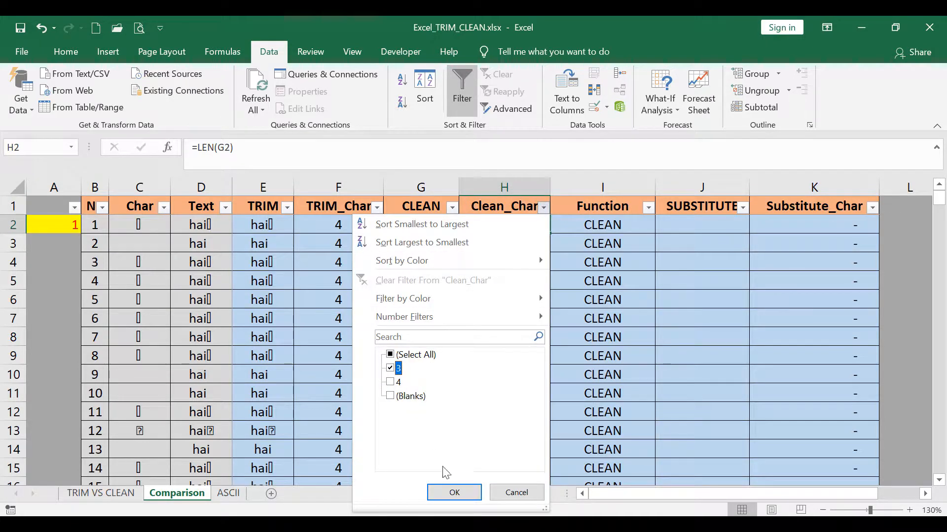
click(454, 493)
- Select the filtered Clean_Char values from H2 down to check their count, and return to the column header
key(ctrl+shift+Down)
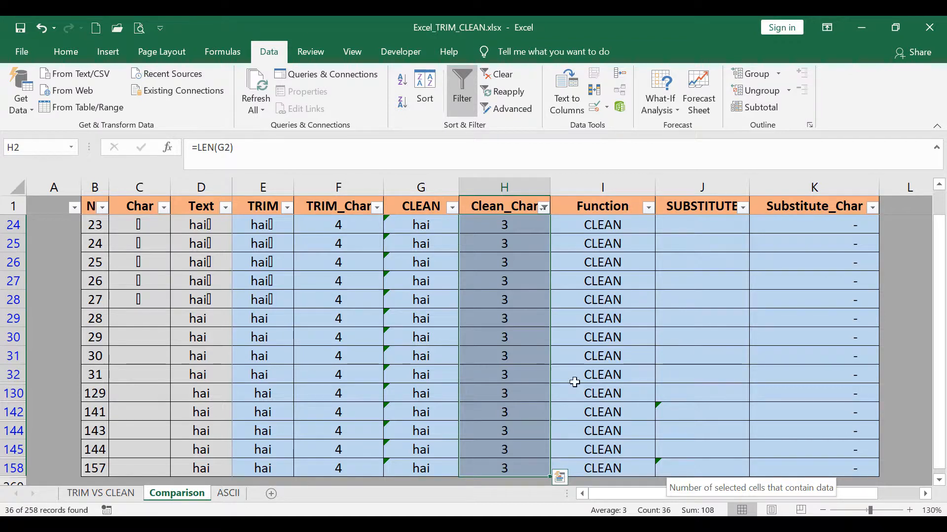
click(513, 204)
key(Down)
click(512, 204)
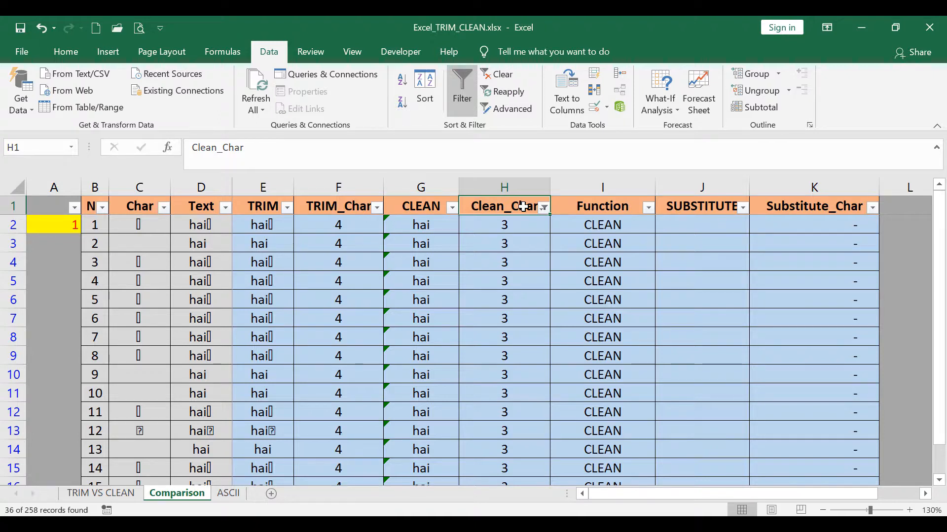
- Clear the Clean_Char filter and filter the Function column to show only SUBSTITUTE
click(499, 74)
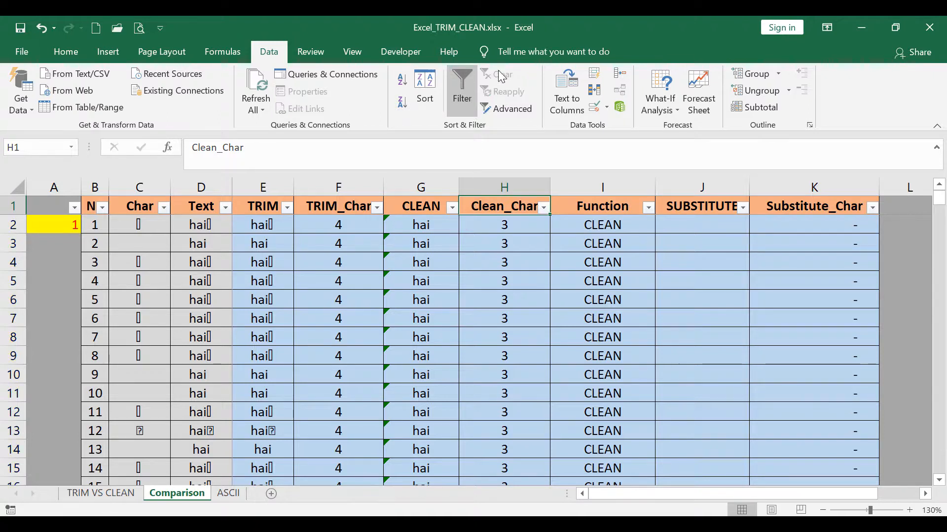
click(600, 213)
click(648, 207)
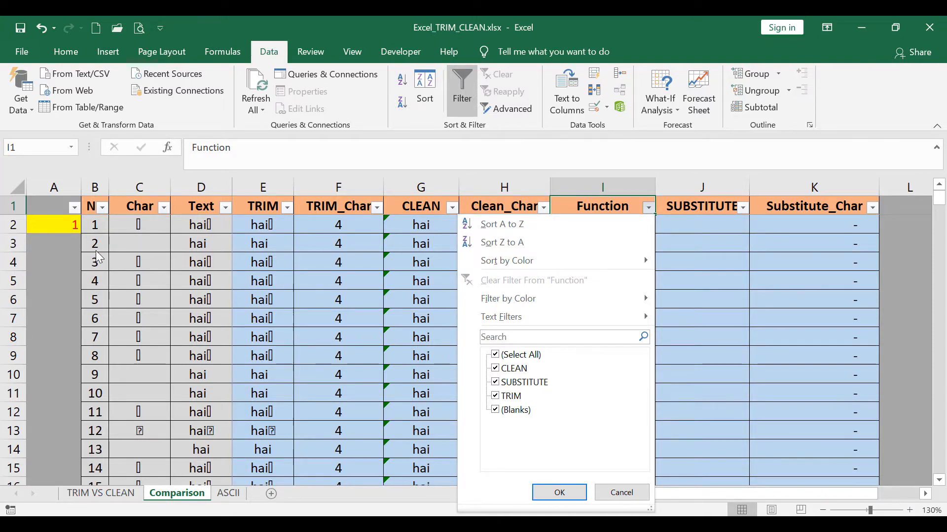
click(518, 356)
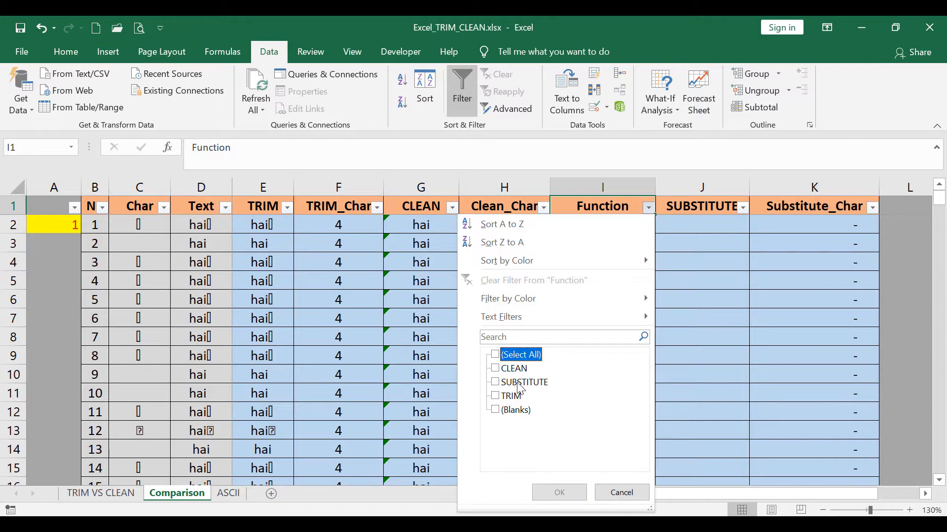
click(498, 382)
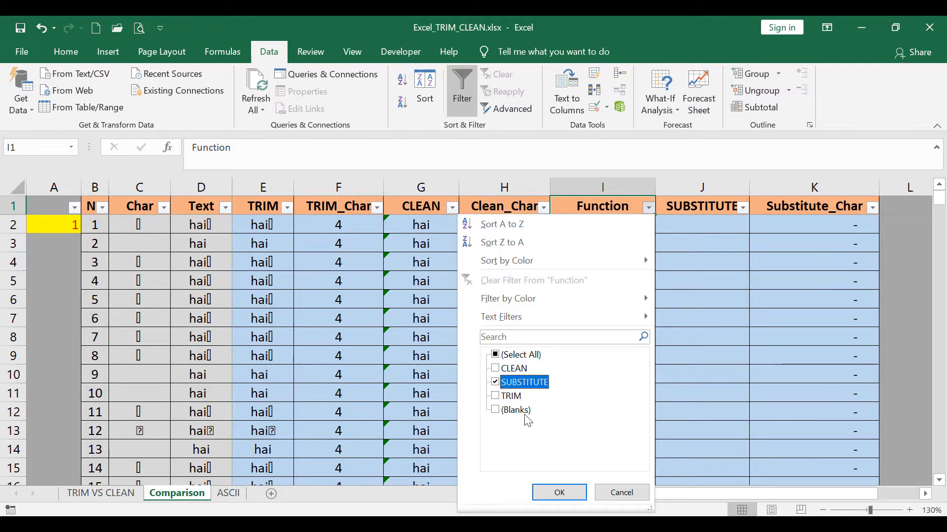
click(560, 493)
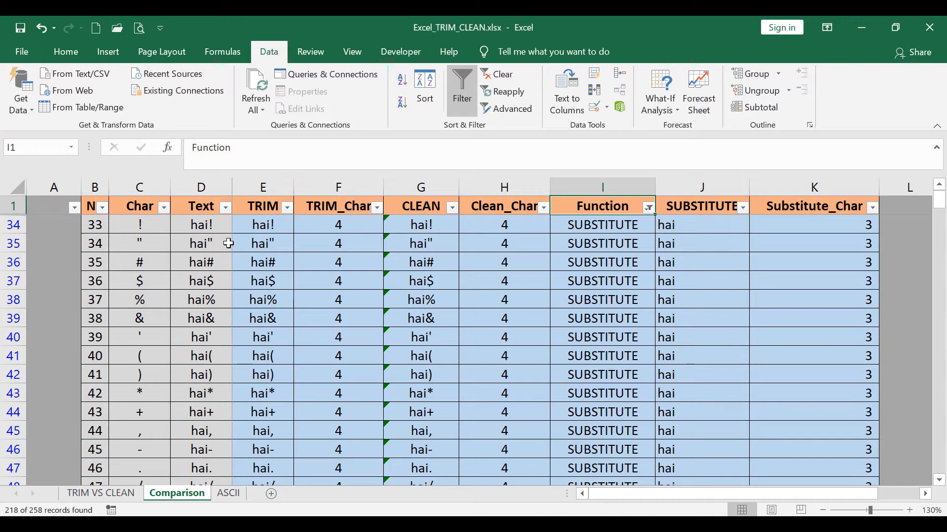
- Examine row 34 and the arguments of the IF and SUBSTITUTE formula in J34, leaving the formula unedited
click(13, 225)
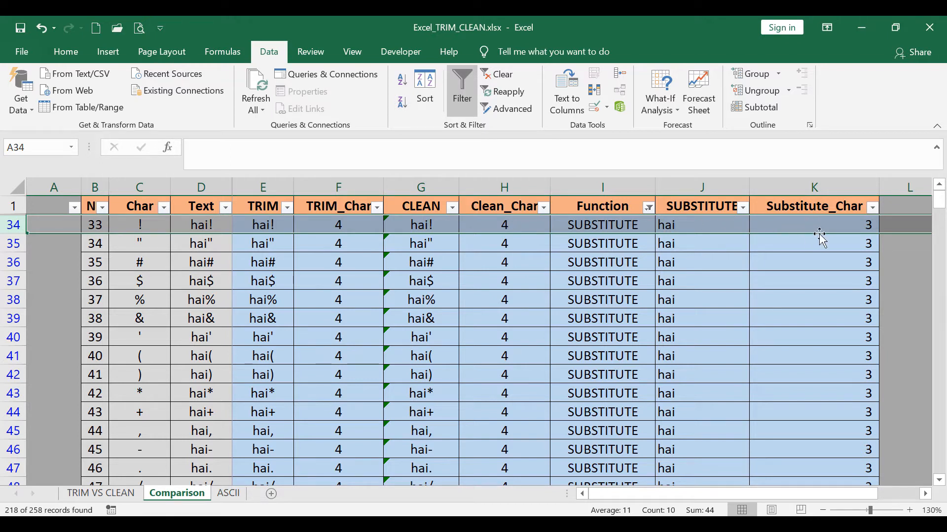
click(705, 229)
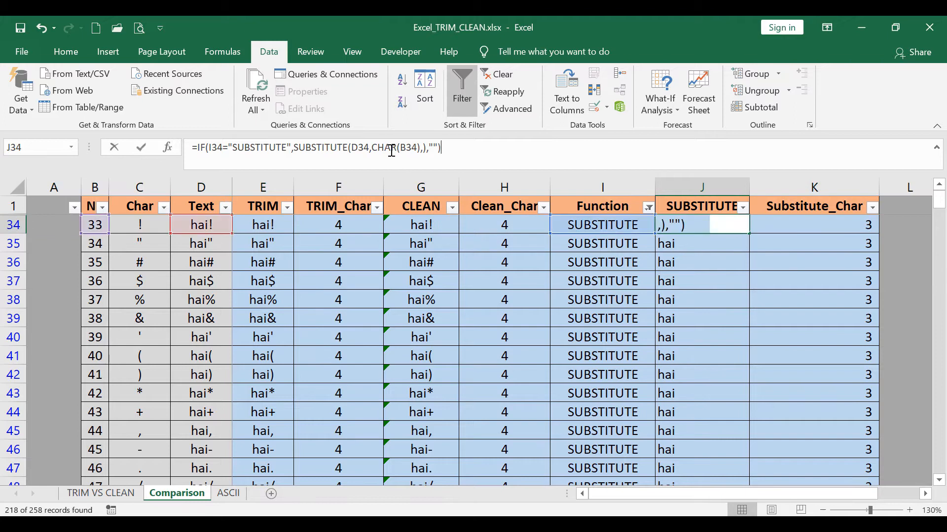
click(391, 149)
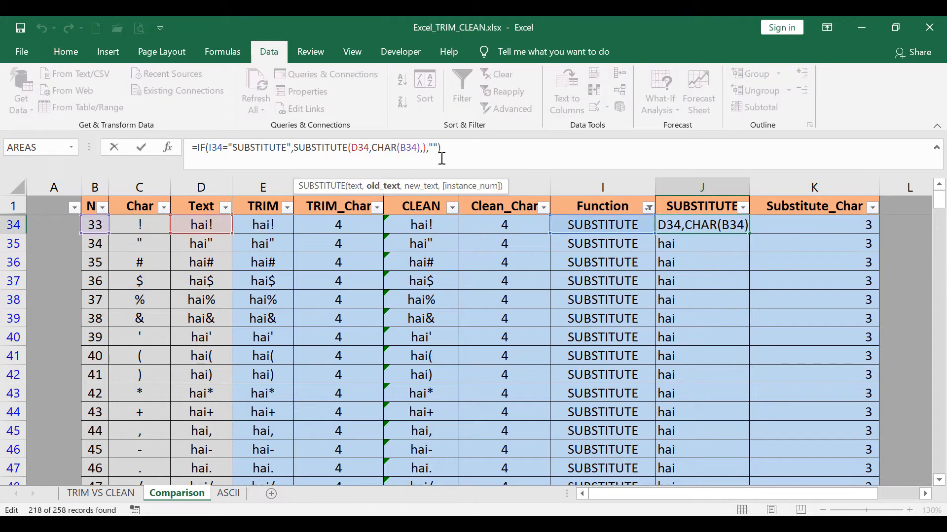
click(415, 147)
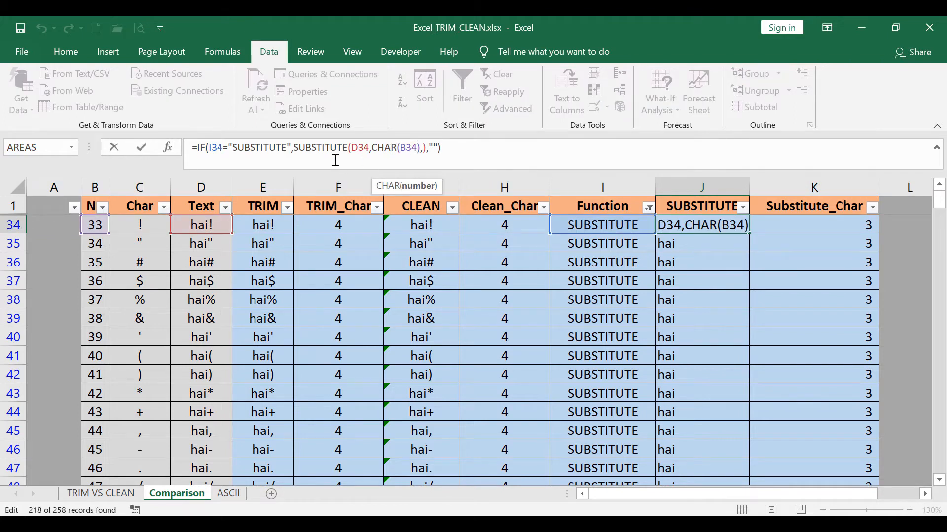
click(324, 148)
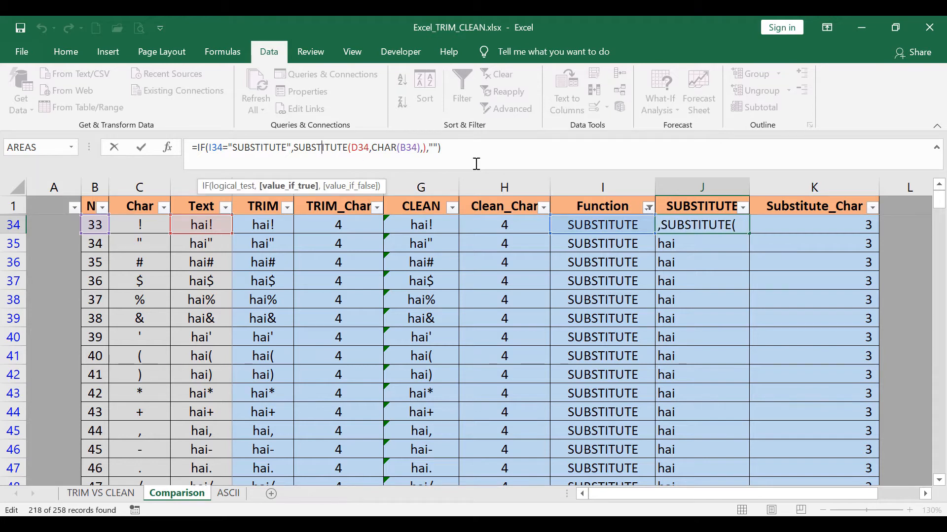
key(Escape)
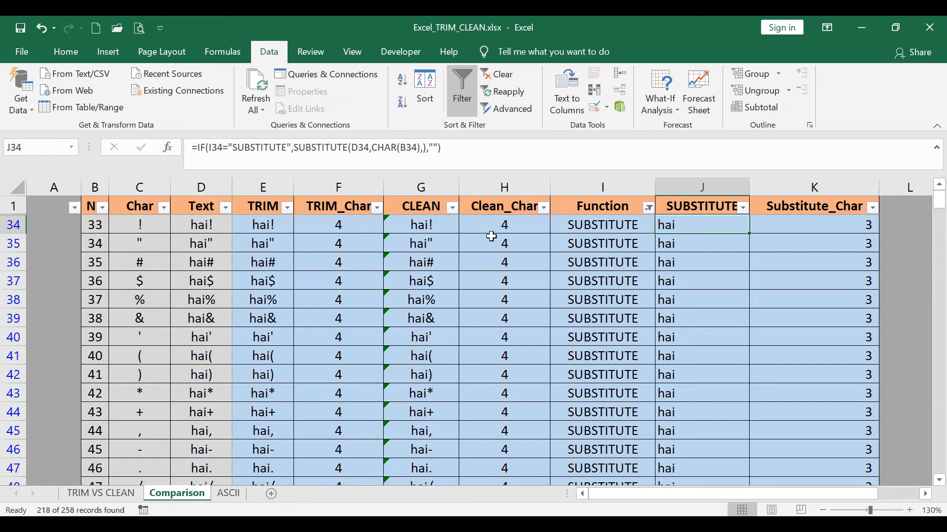
- Open the ASCII sheet and go through the ticked cells in its TRIM and CLEAN columns
click(229, 493)
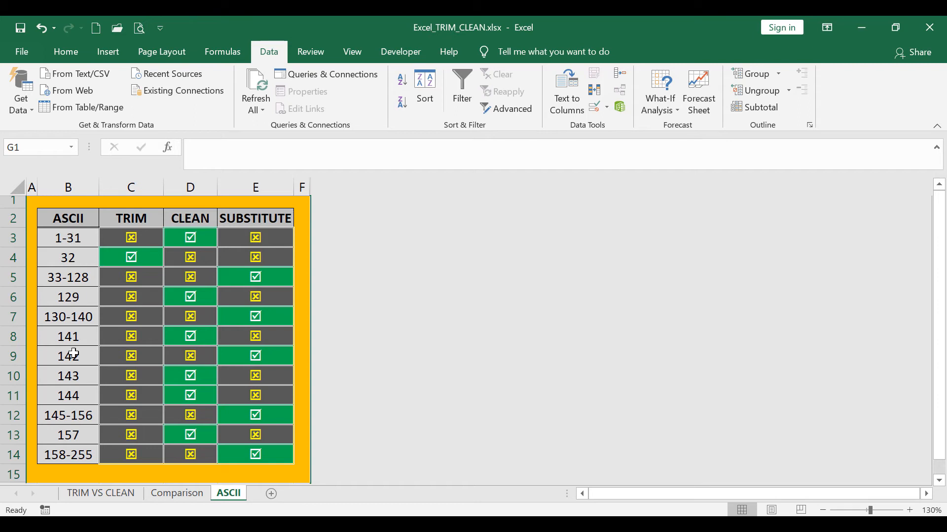
click(126, 259)
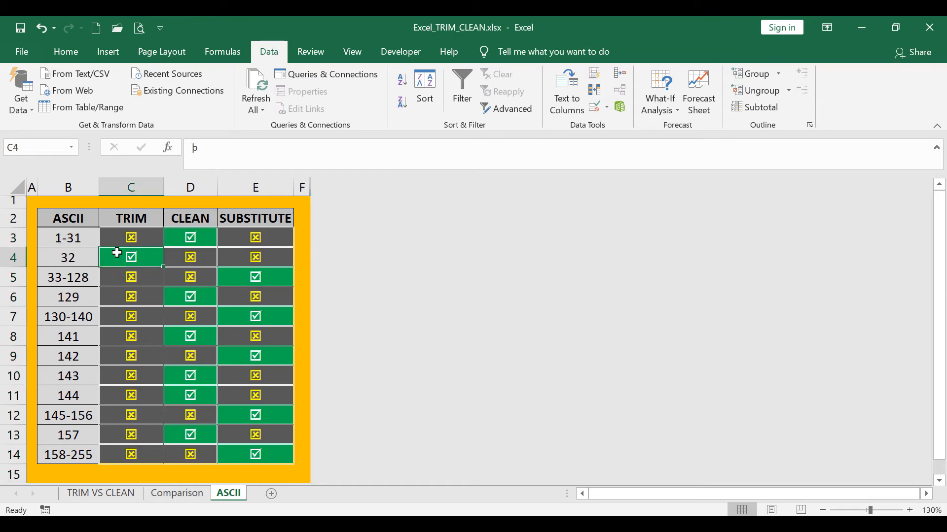
click(197, 240)
click(195, 297)
click(196, 338)
click(195, 380)
click(195, 395)
click(193, 434)
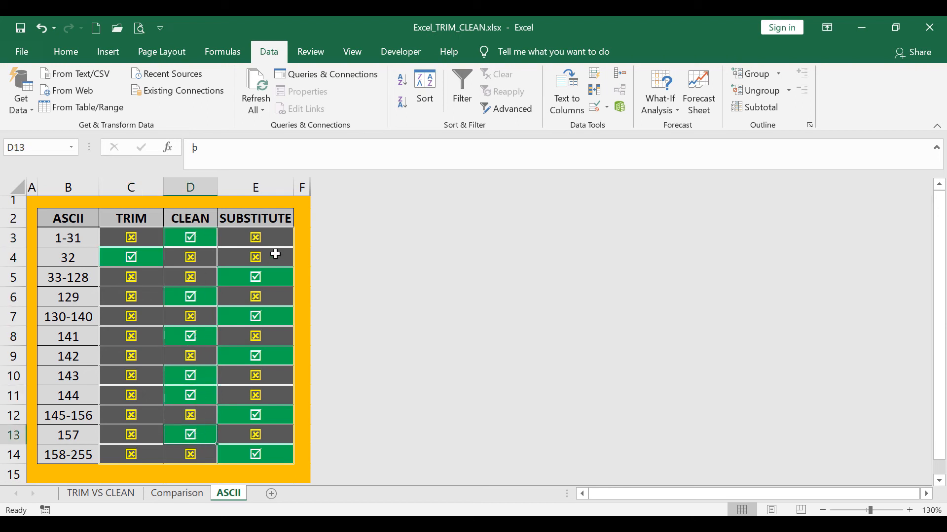